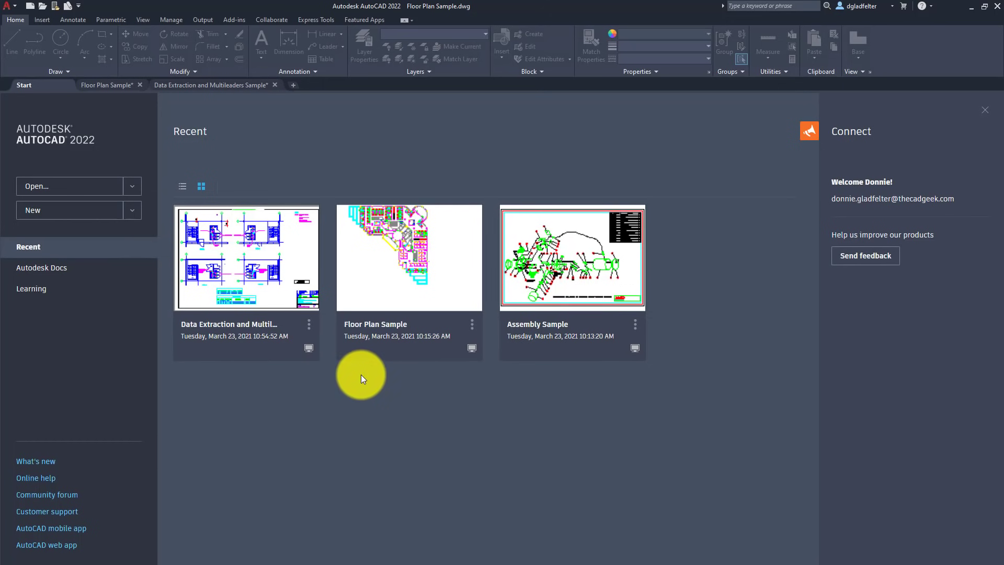
# Look at the Floor Plan Sample, then bring the Data Extraction and Multileaders Sample drawing forward.
pyautogui.click(310, 330)
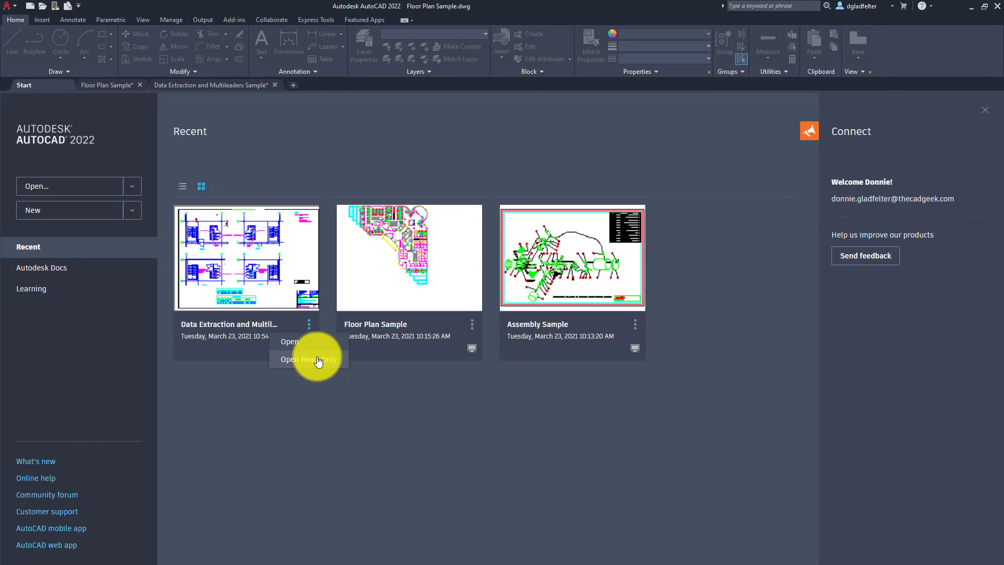
pyautogui.click(365, 407)
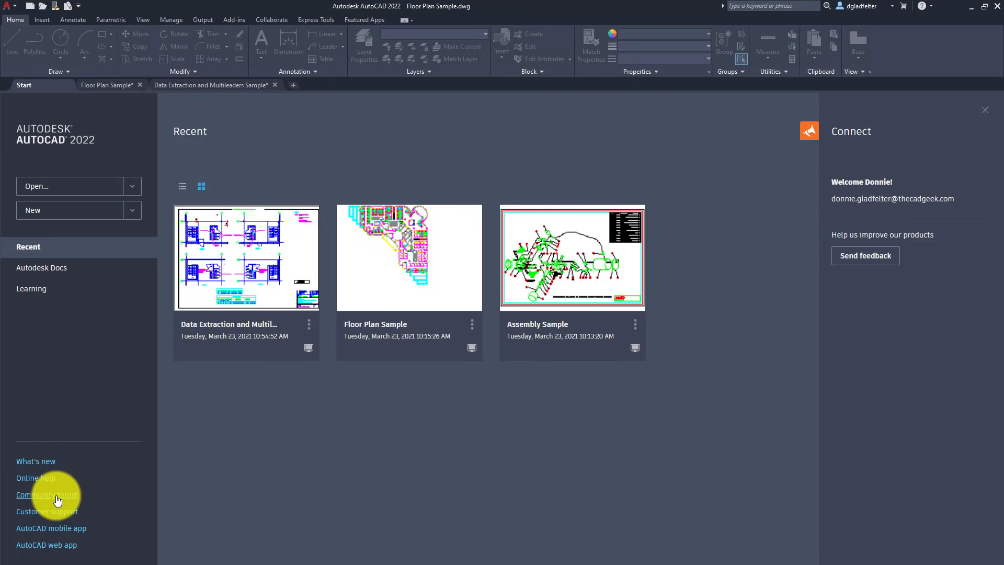
pyautogui.click(108, 87)
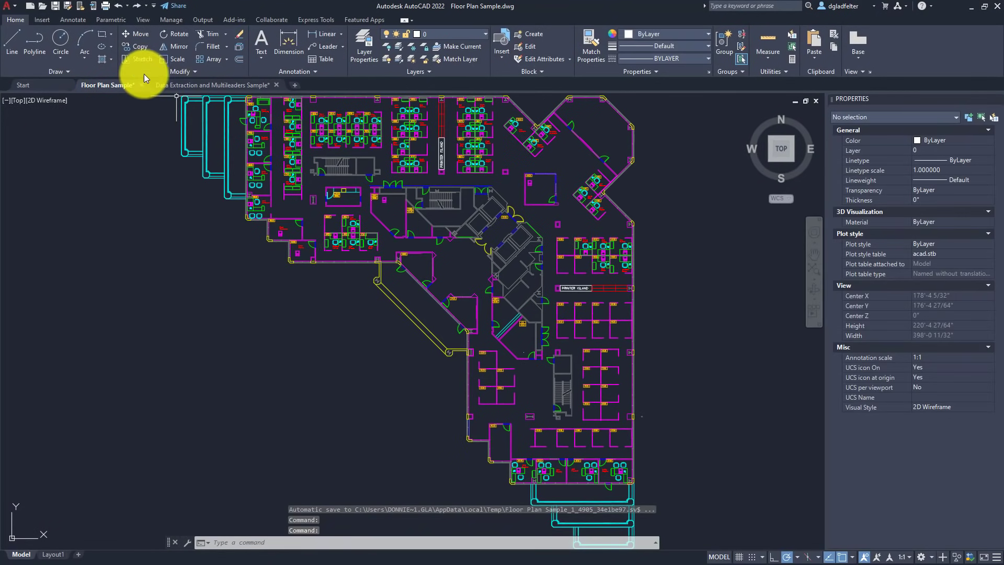
pyautogui.click(187, 84)
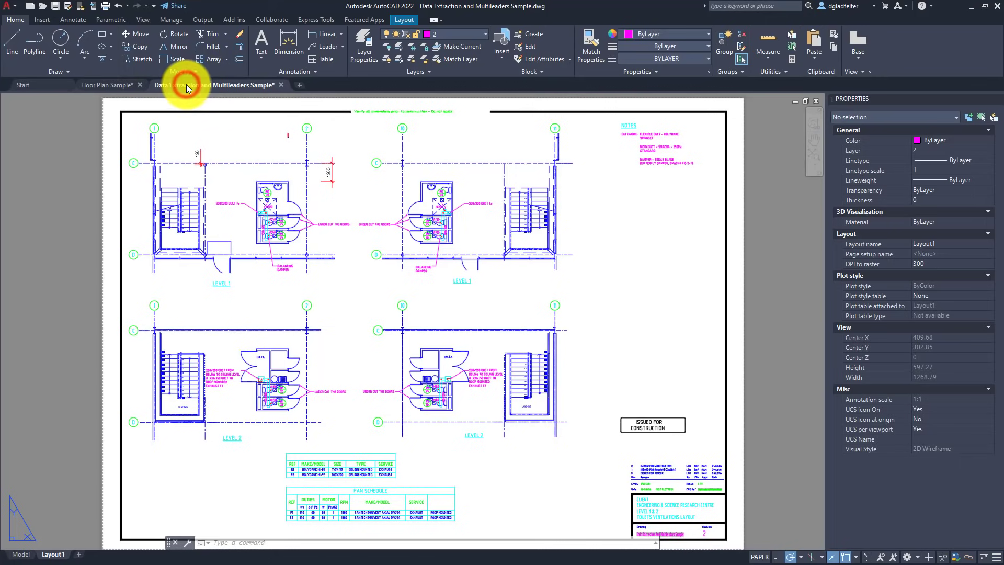
# Float the Data Extraction drawing in its own window, dock it back, and return to the Floor Plan Sample.
pyautogui.moveTo(186, 84)
pyautogui.mouseDown()
pyautogui.moveTo(285, 137)
pyautogui.moveTo(318, 120)
pyautogui.mouseUp()
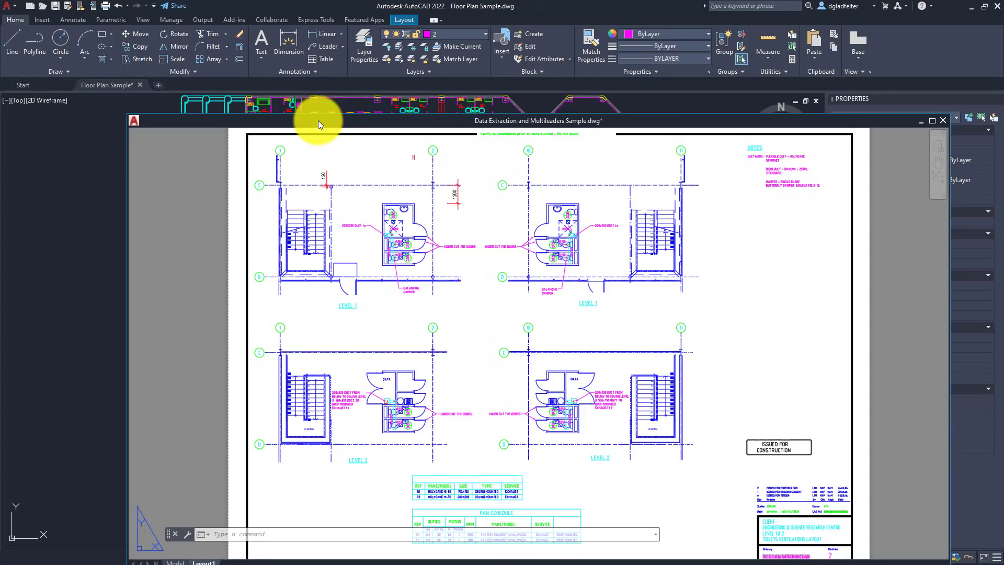
pyautogui.moveTo(317, 120); pyautogui.dragTo(201, 89)
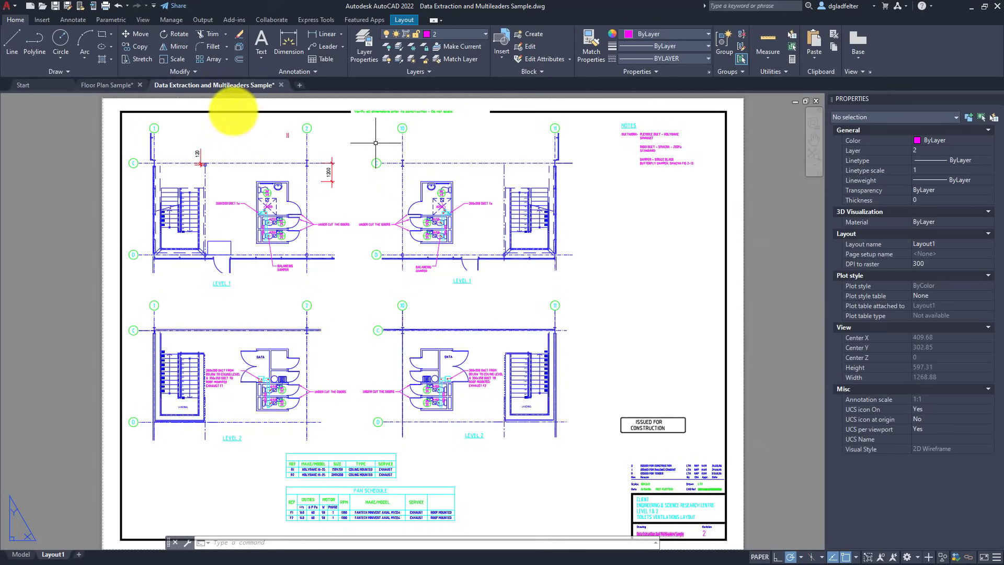
pyautogui.click(115, 81)
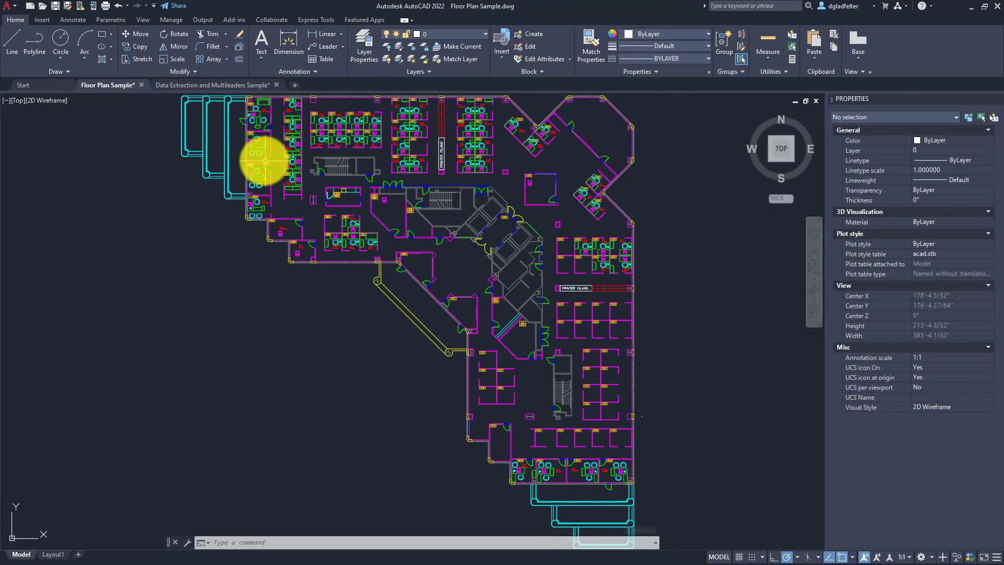
# Show the Count palette tallying every block in the floor plan from the View ribbon.
pyautogui.click(142, 21)
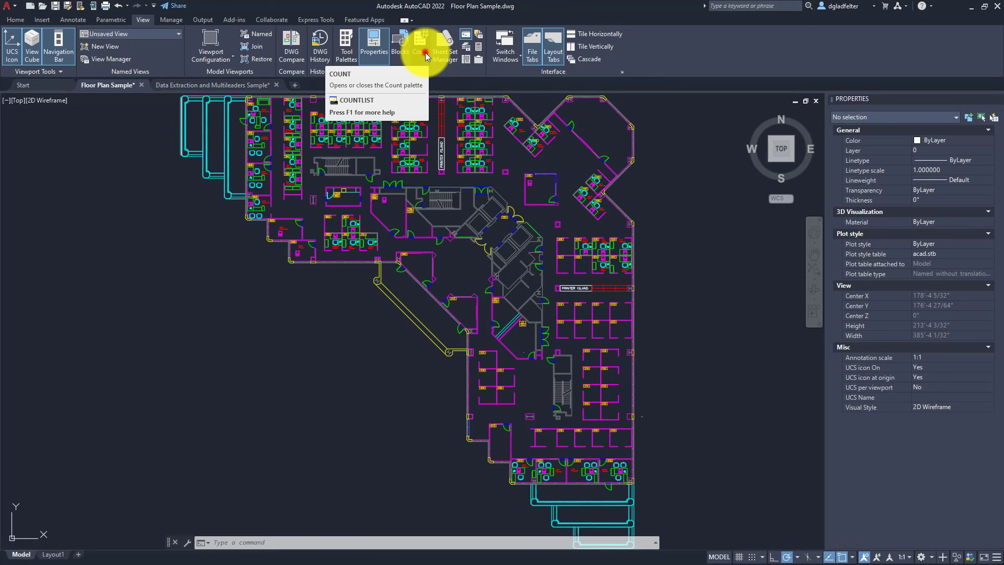
pyautogui.click(425, 53)
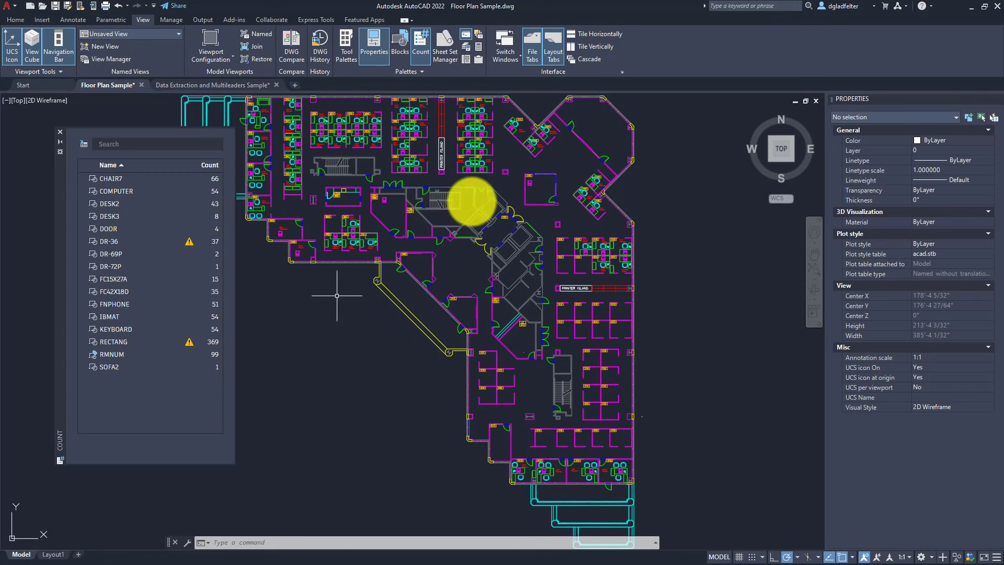
pyautogui.scroll(8, 585, 252)
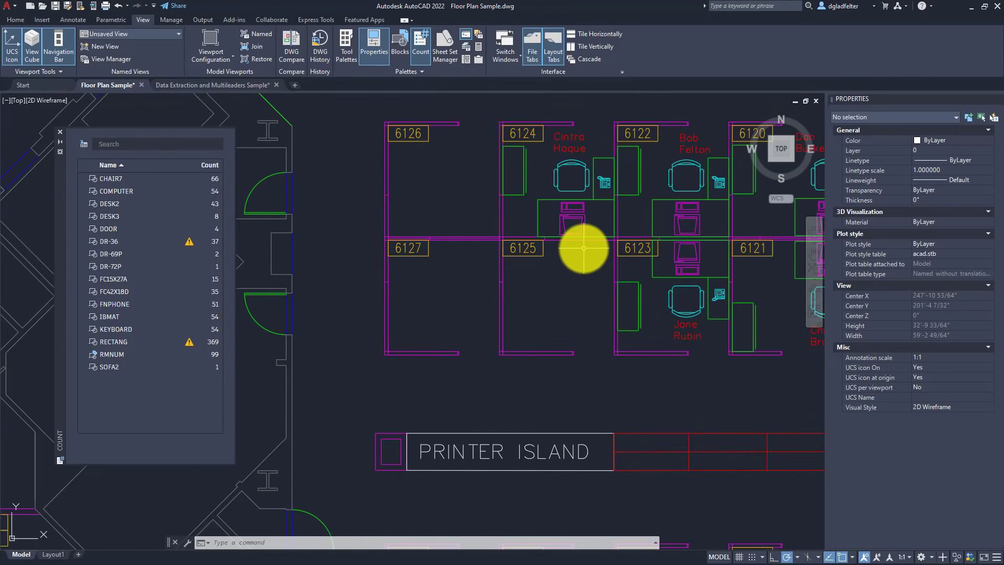
pyautogui.scroll(1, 571, 216)
pyautogui.scroll(-2, 557, 223)
# Copy the FNPHONE block in office 6124 twice above it, raising its count to 53.
pyautogui.click(611, 218)
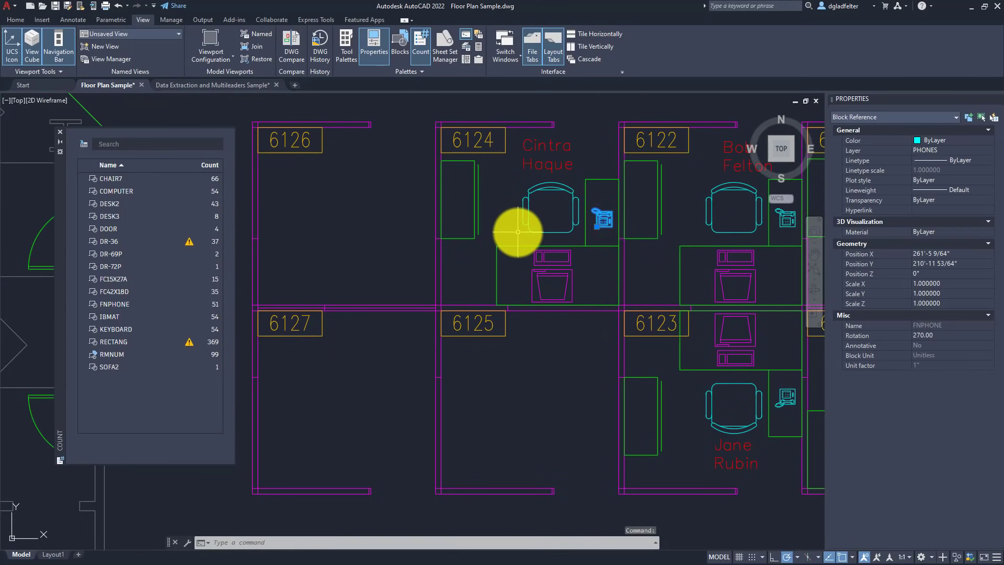
pyautogui.write('cp')
pyautogui.press('Return')
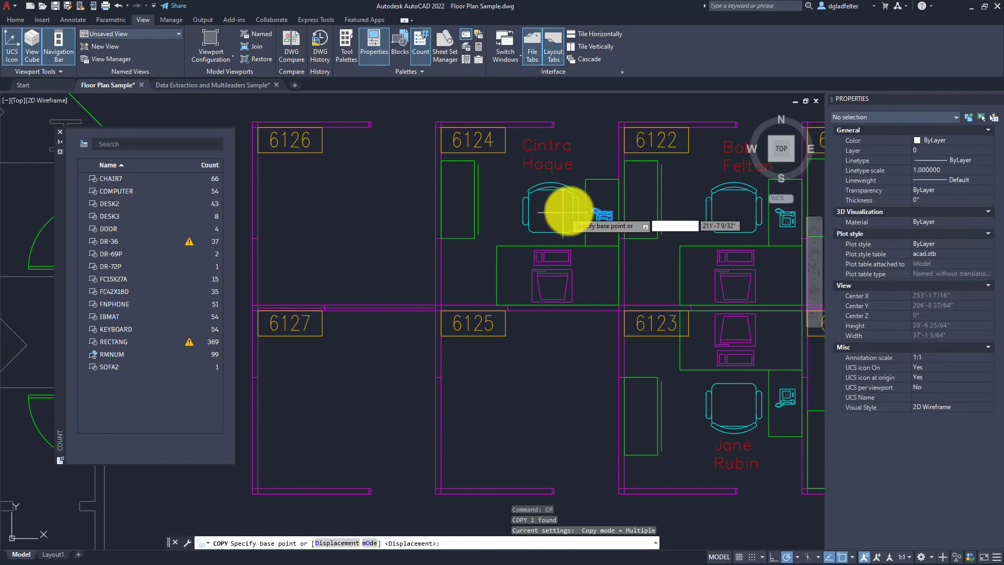
pyautogui.click(597, 196)
pyautogui.moveTo(594, 176); pyautogui.dragTo(538, 213, button='middle')
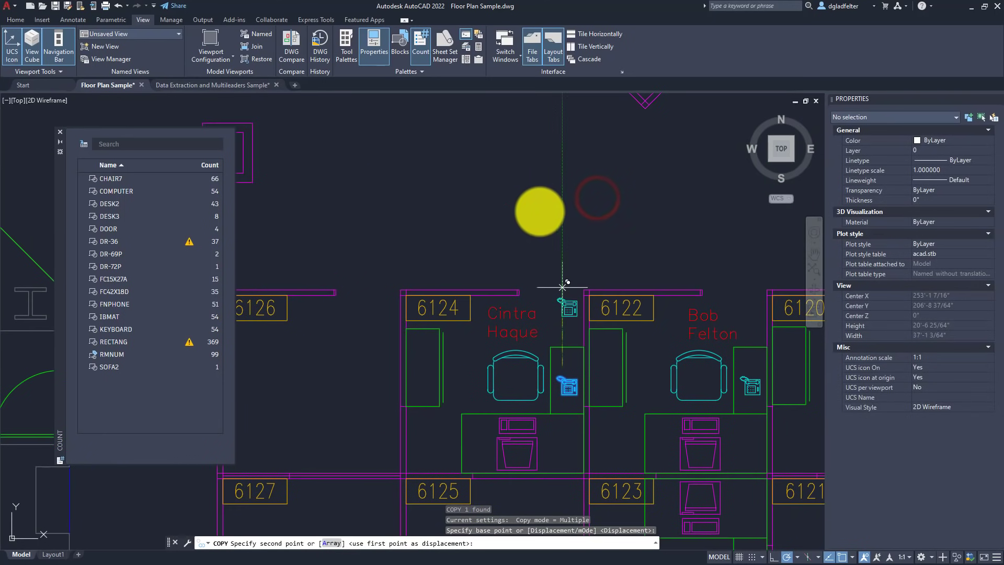
pyautogui.click(456, 148)
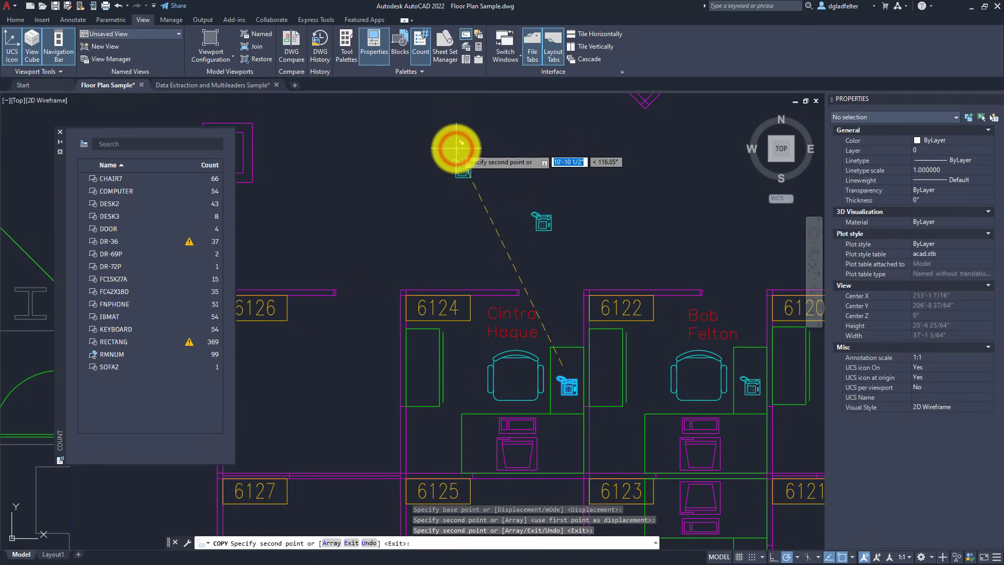
pyautogui.press('Escape')
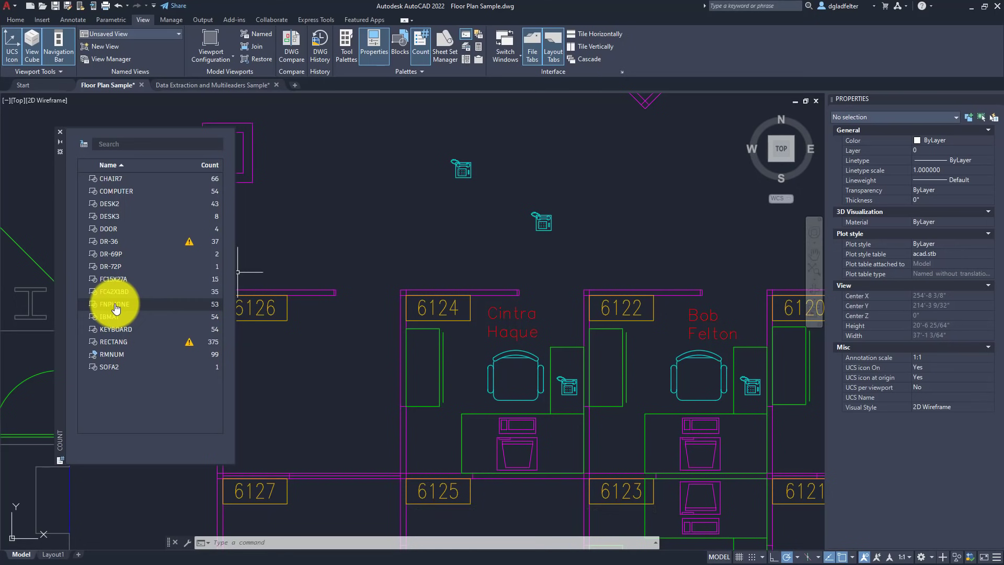
# Erase the two copied phones so FNPHONE drops back to 51.
pyautogui.click(582, 165)
pyautogui.click(392, 231)
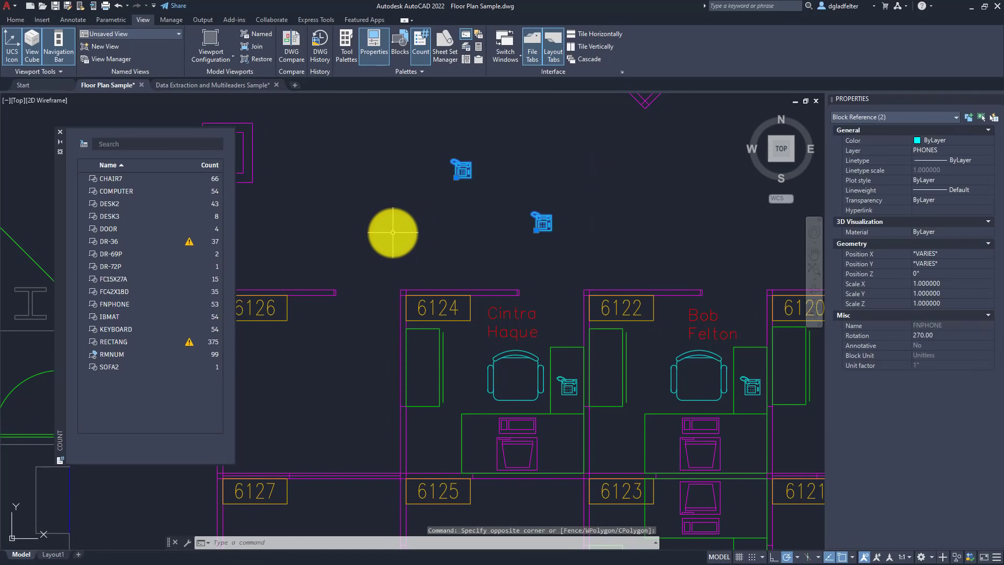
pyautogui.press('Delete')
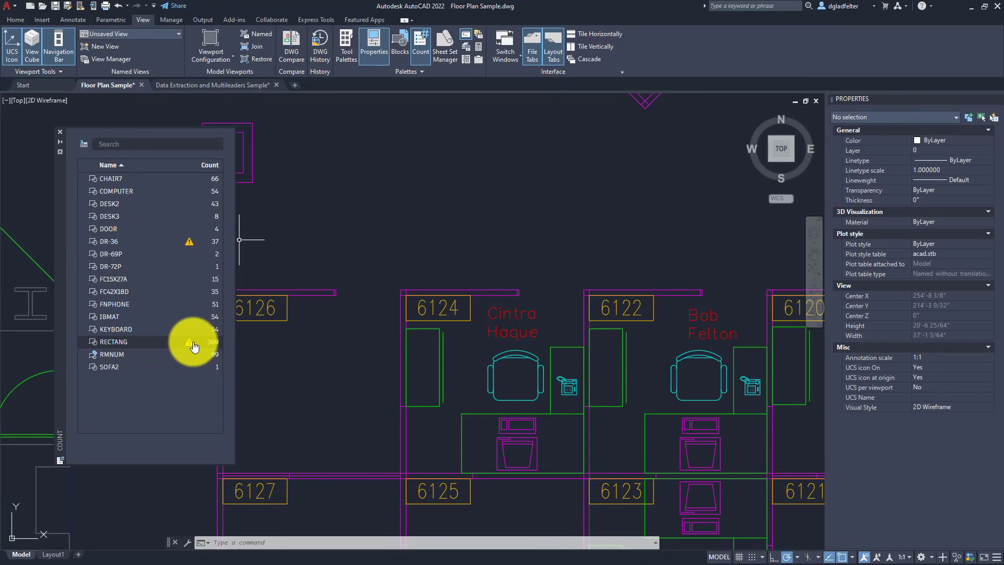
# Highlight the RECTANG blocks and view their 369-count error report showing one exploded block.
pyautogui.click(160, 348)
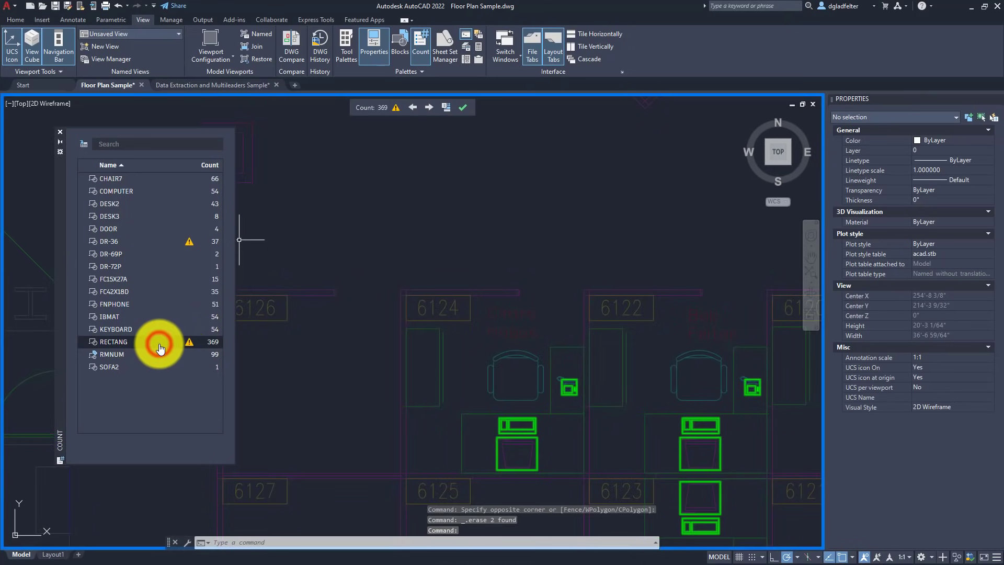
pyautogui.click(191, 346)
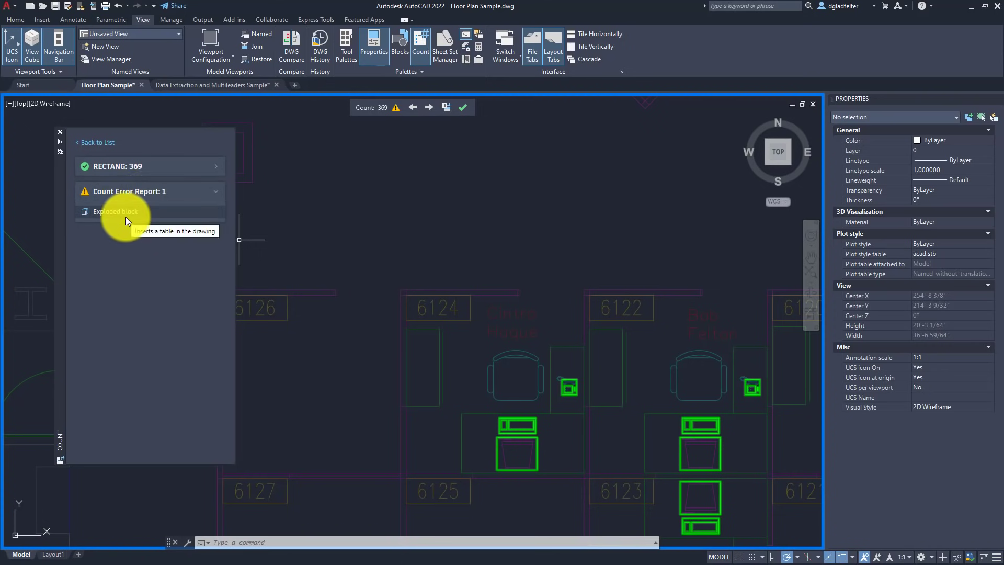
pyautogui.moveTo(115, 210)
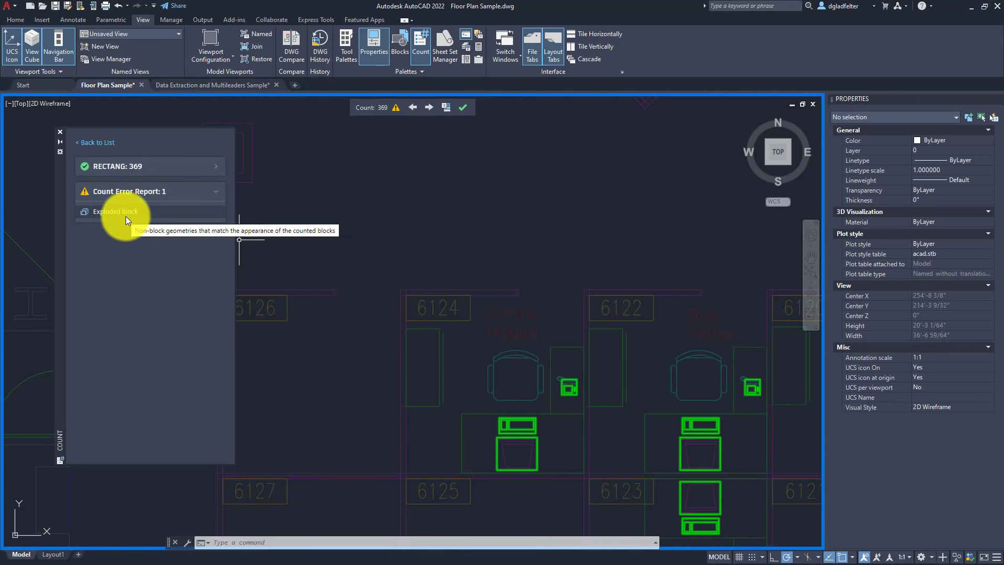
# Zoom to the flagged exploded RECTANG near room 6172, inspect it, and return to the full block list.
pyautogui.click(126, 216)
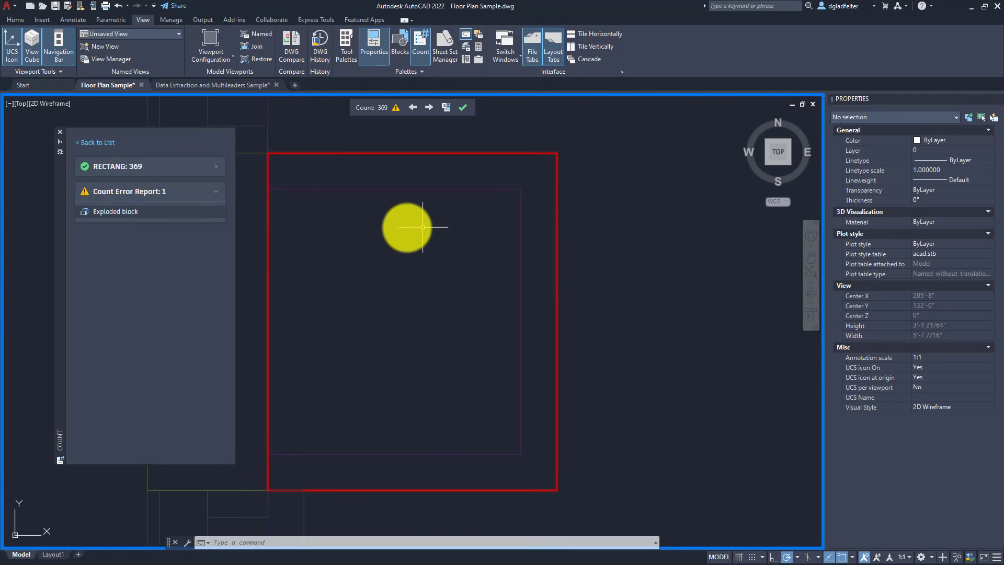
pyautogui.scroll(-3, 416, 324)
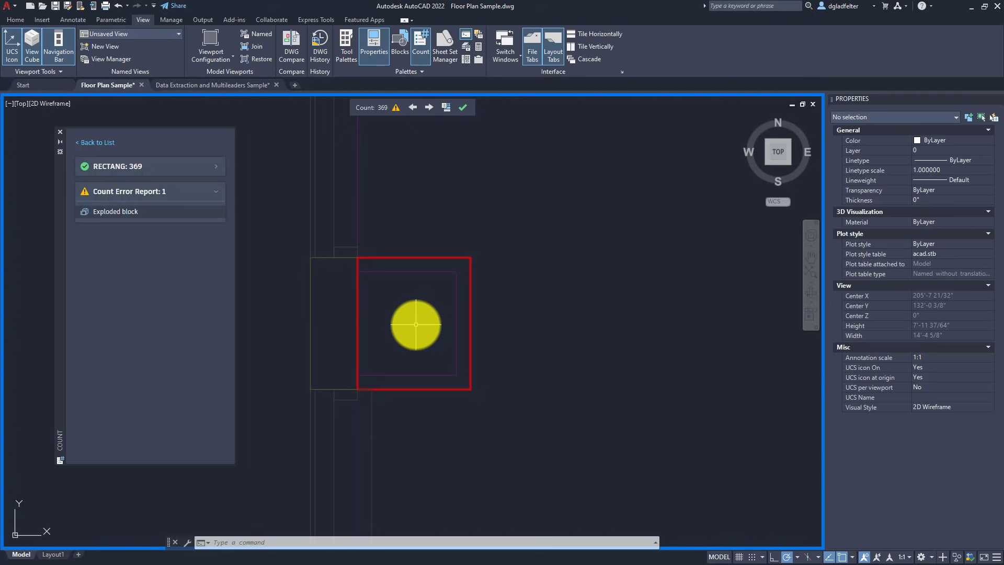
pyautogui.scroll(-4, 403, 284)
pyautogui.scroll(-2, 385, 292)
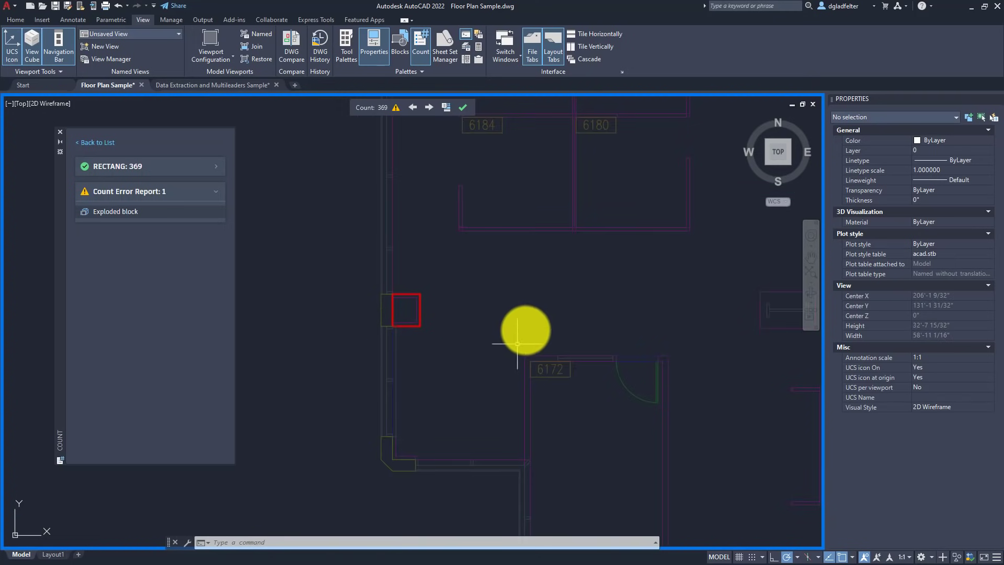
pyautogui.moveTo(515, 298); pyautogui.dragTo(437, 393, button='middle')
pyautogui.scroll(-3, 656, 230)
pyautogui.moveTo(656, 231); pyautogui.dragTo(565, 147, button='middle')
pyautogui.scroll(4, 627, 497)
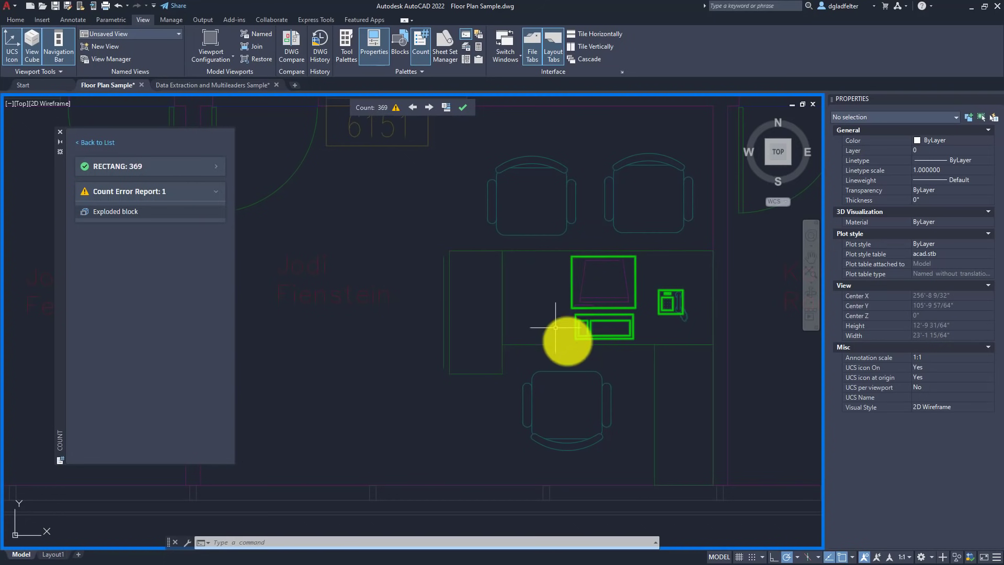
pyautogui.moveTo(385, 218); pyautogui.dragTo(603, 357, button='middle')
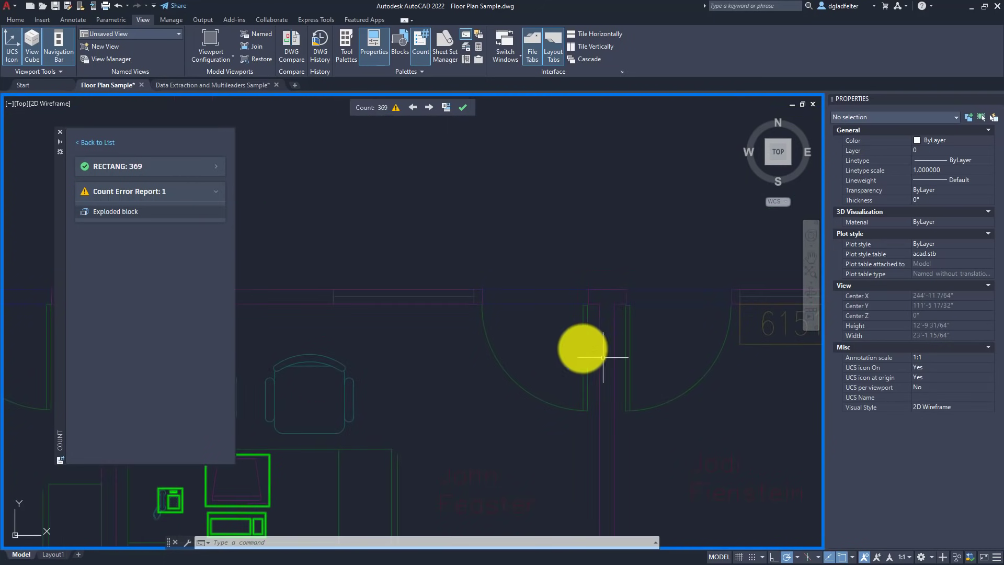
pyautogui.scroll(-1, 620, 338)
pyautogui.scroll(-2, 751, 375)
pyautogui.moveTo(473, 269); pyautogui.dragTo(565, 325, button='middle')
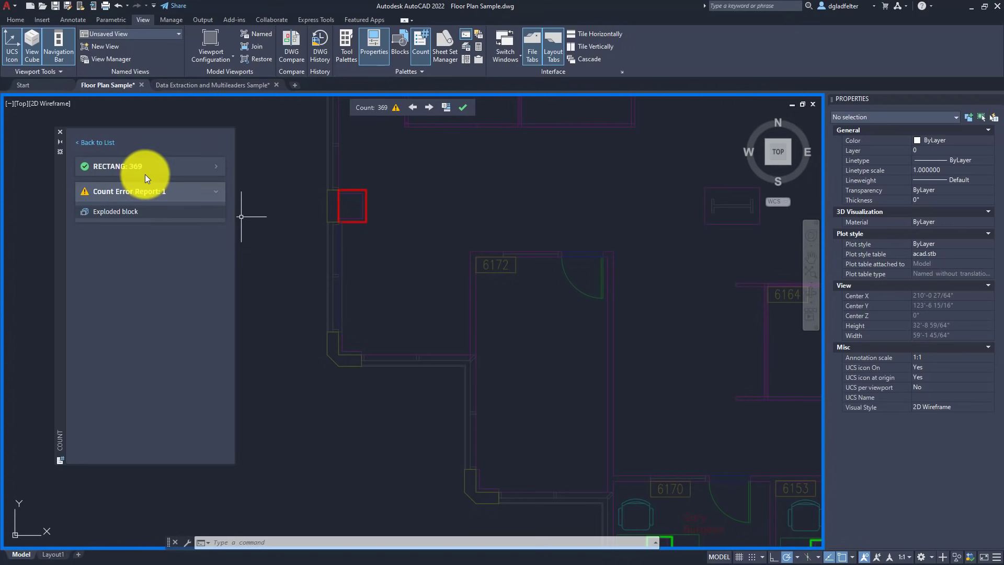
pyautogui.click(92, 142)
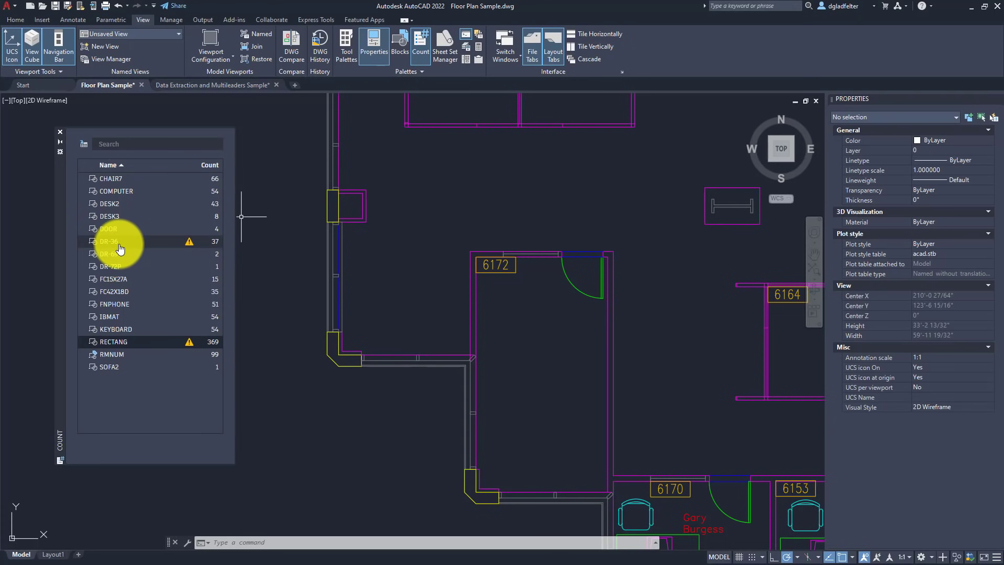
# Review DR-36's overlapping door at the COFFEE 6025 room, window-select it, and leave count mode.
pyautogui.click(189, 249)
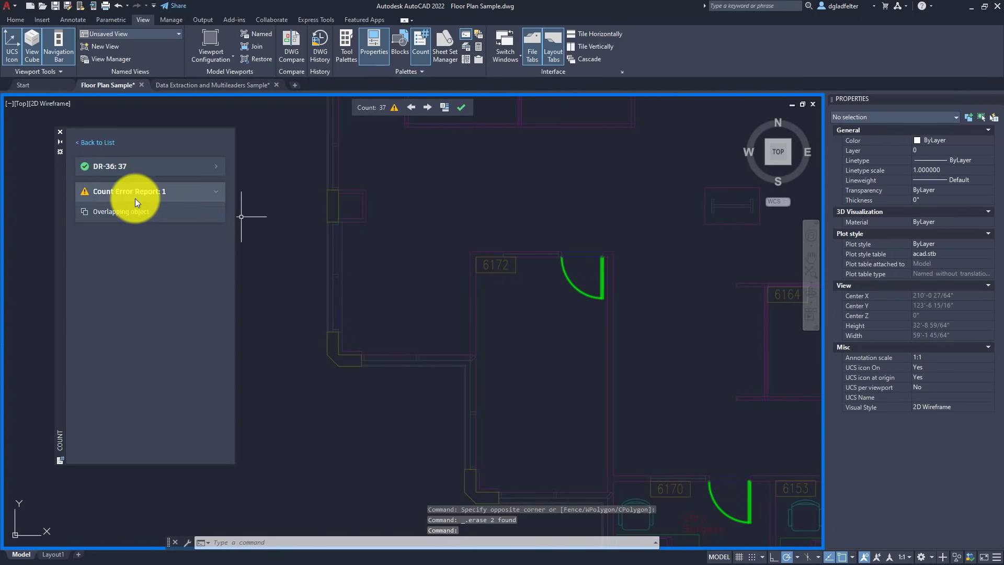
pyautogui.moveTo(118, 212)
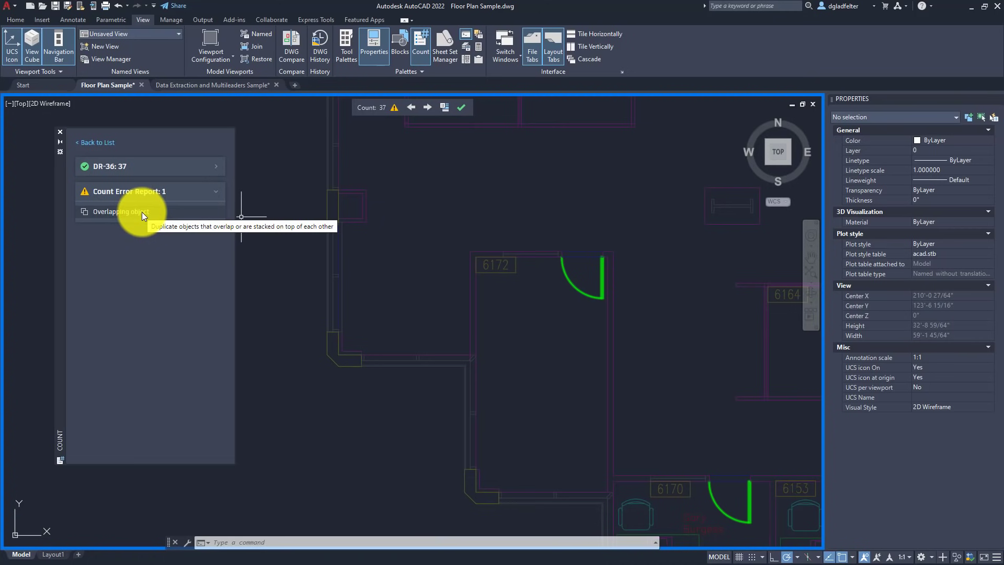
pyautogui.click(142, 212)
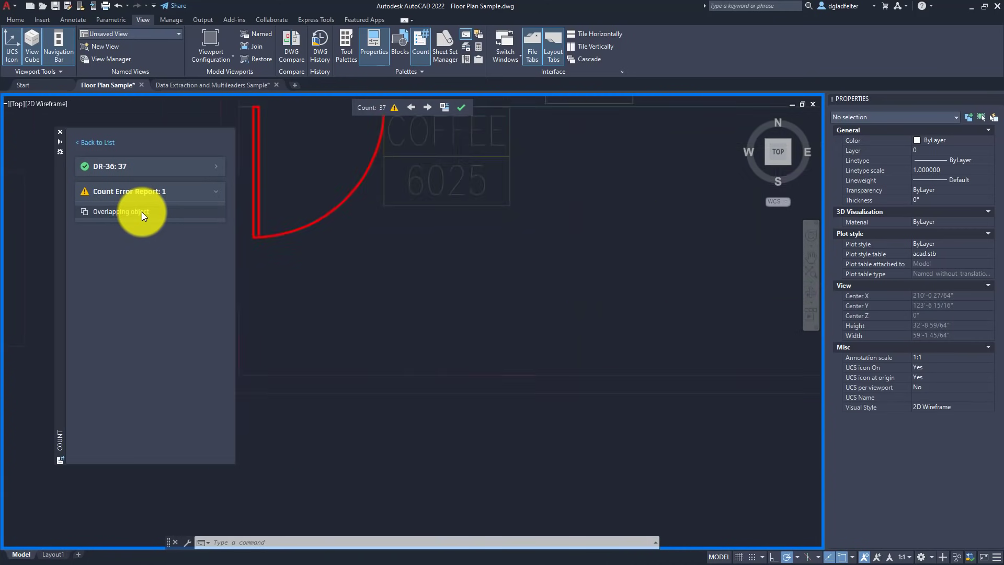
pyautogui.scroll(-2, 385, 225)
pyautogui.scroll(-2, 519, 251)
pyautogui.scroll(-2, 504, 214)
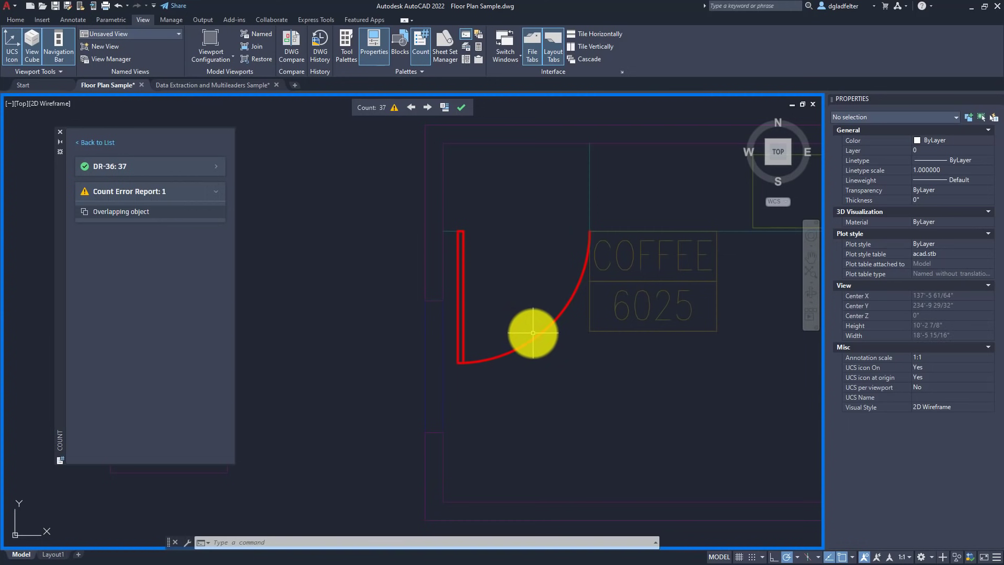
pyautogui.click(556, 361)
pyautogui.click(522, 314)
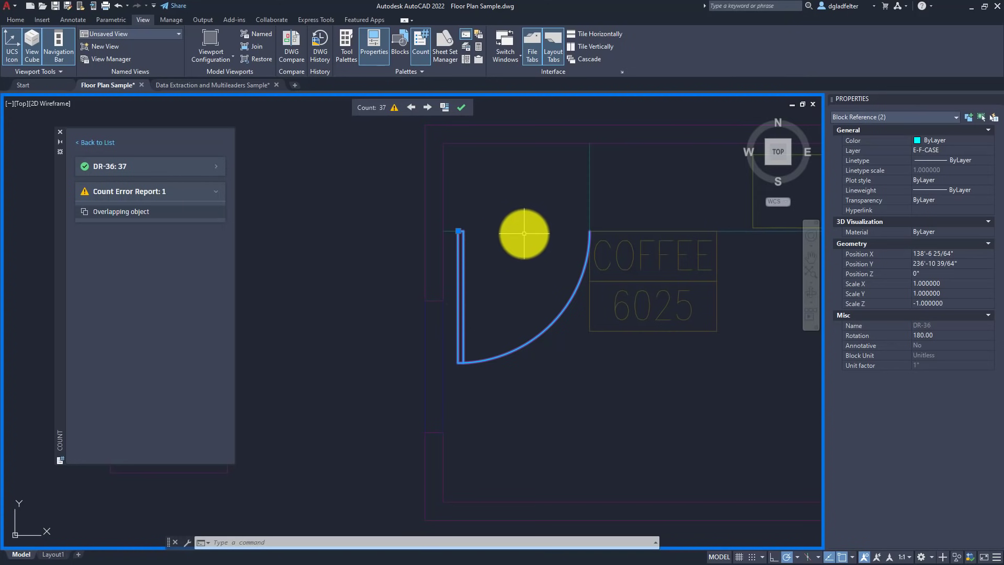
pyautogui.click(462, 107)
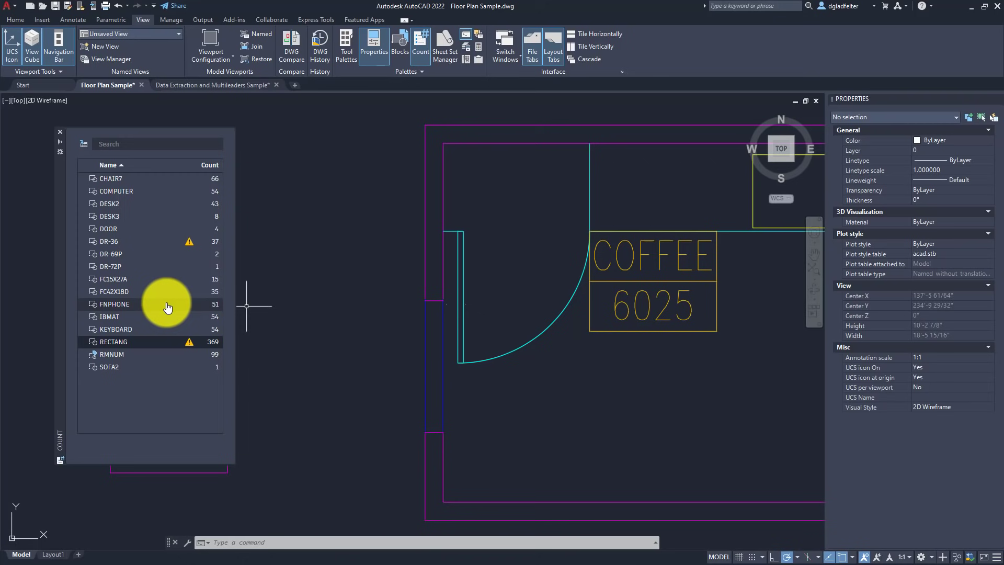
pyautogui.scroll(-8, 494, 251)
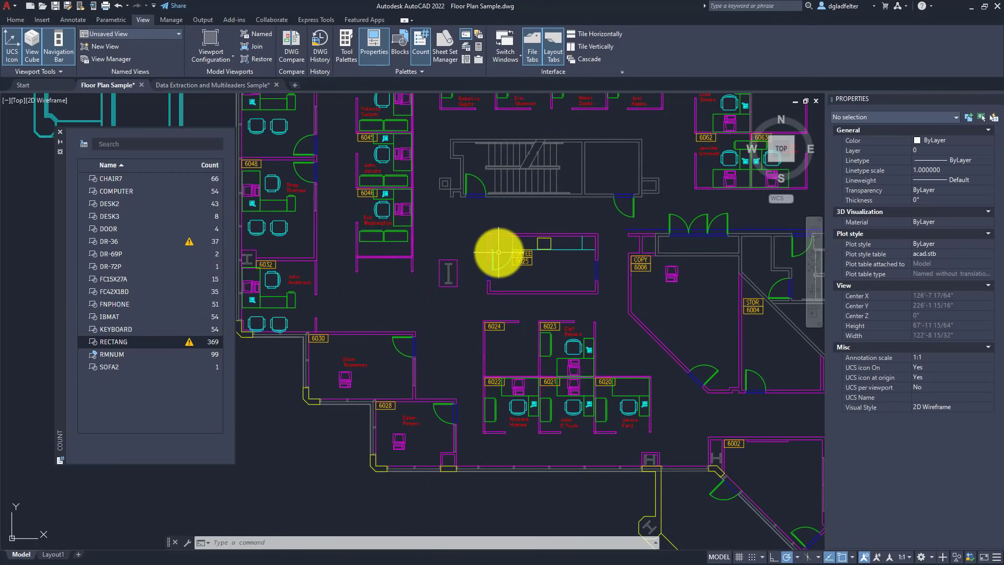
# Highlight all 51 FNPHONE phones across the floor plan from the Count palette.
pyautogui.moveTo(595, 251); pyautogui.dragTo(500, 235, button='middle')
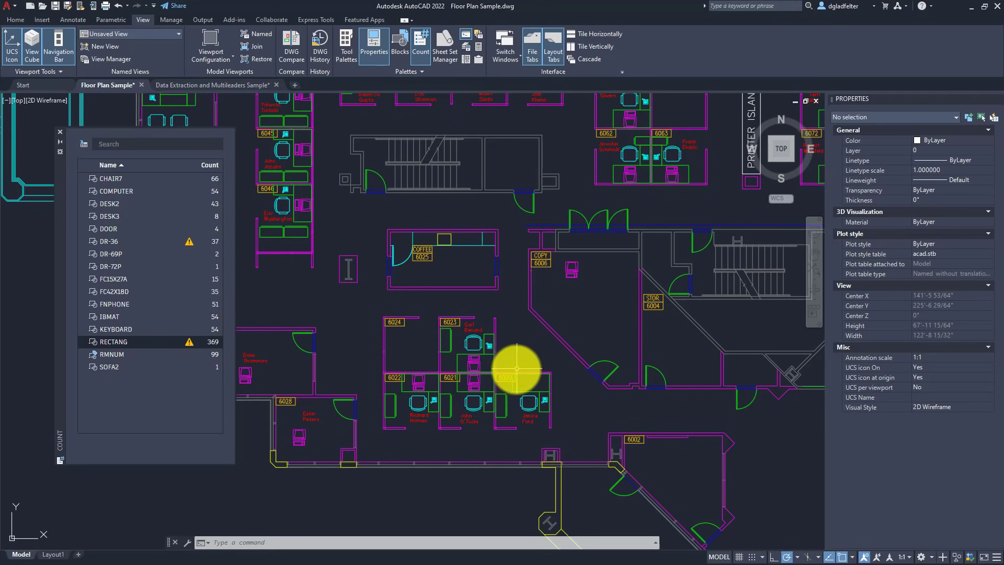
pyautogui.moveTo(515, 369); pyautogui.dragTo(583, 231, button='middle')
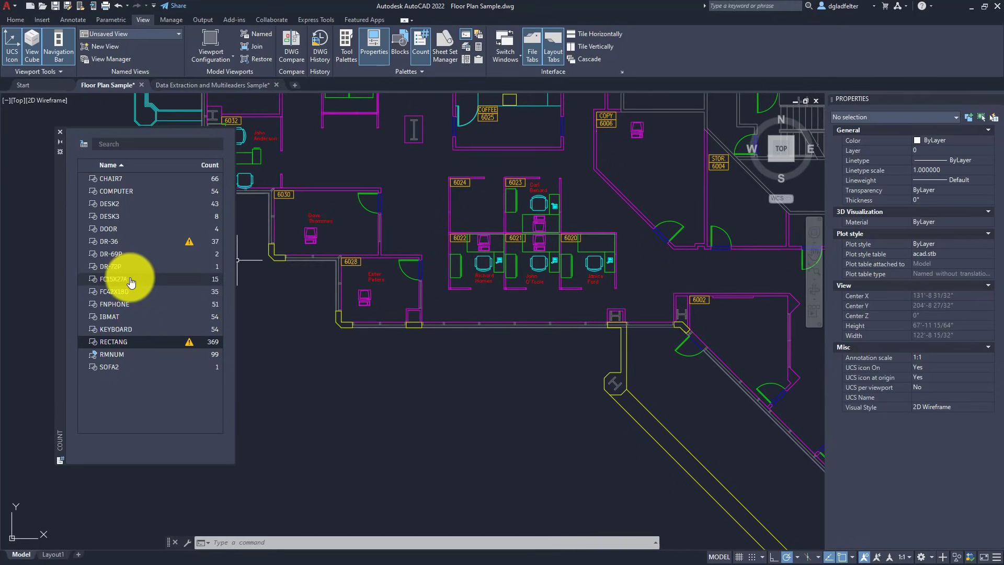
pyautogui.click(117, 308)
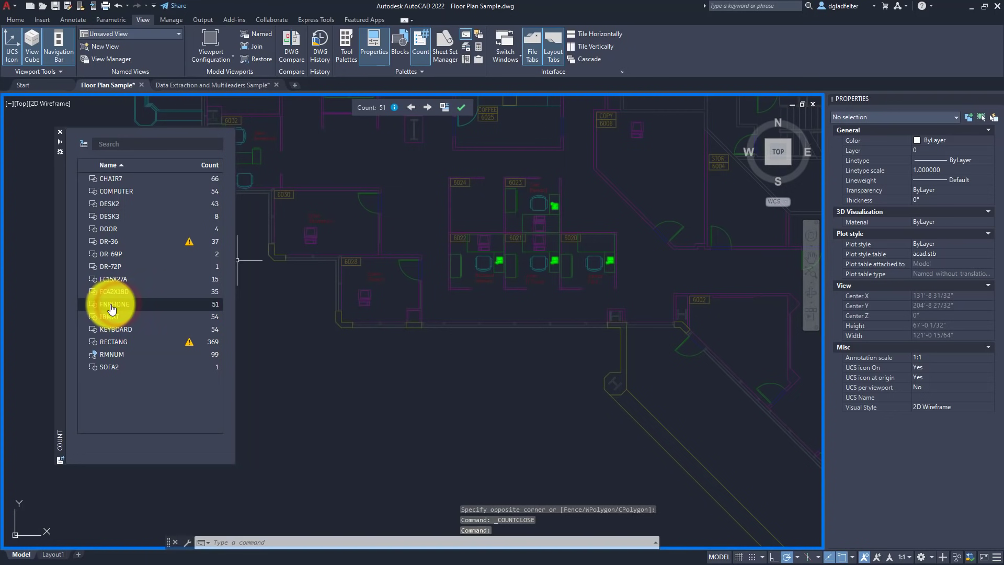
# Insert a live FNPHONE count field reading 51 into the drawing and leave count mode.
pyautogui.rightClick(177, 309)
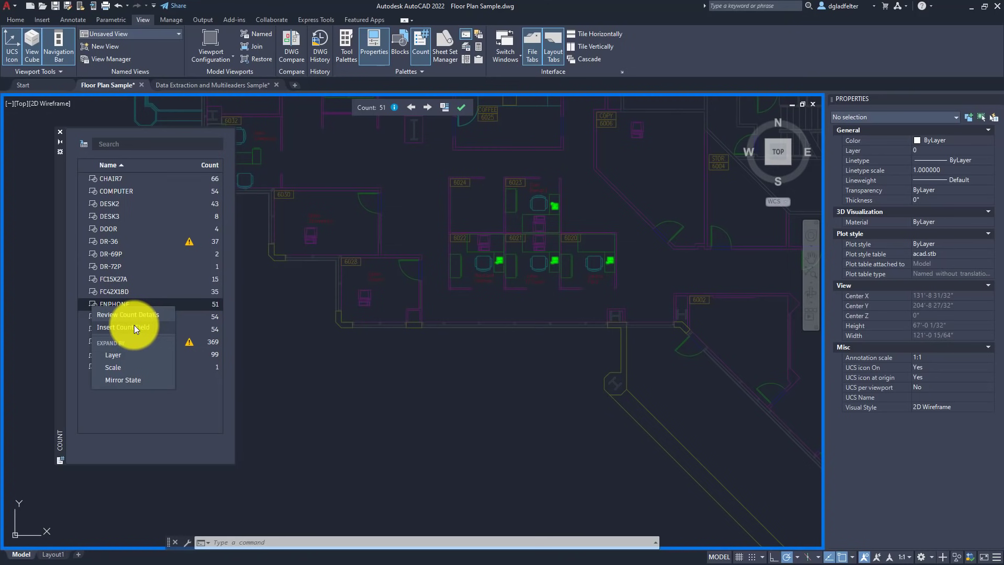
pyautogui.click(134, 325)
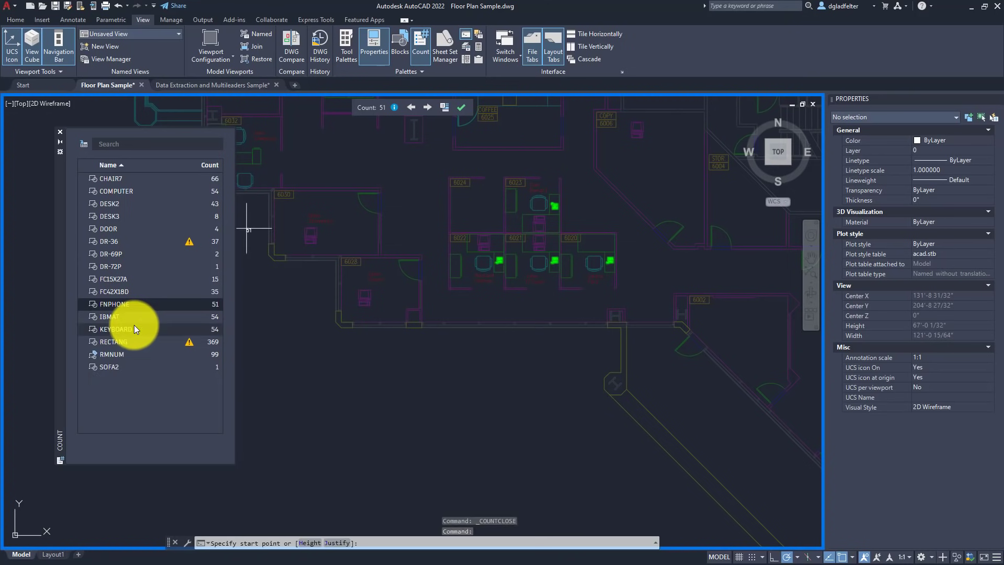
pyautogui.click(430, 353)
pyautogui.scroll(10, 438, 358)
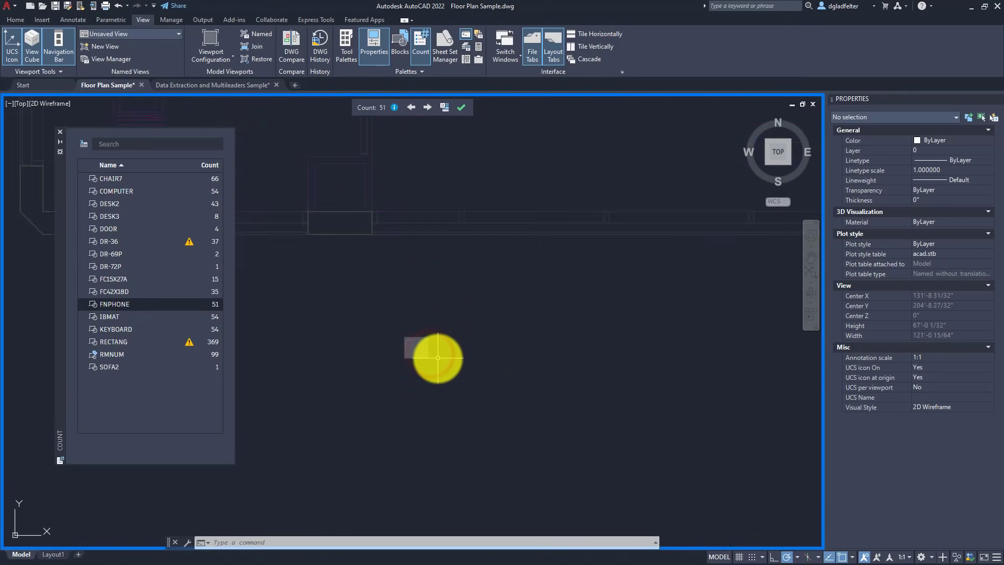
pyautogui.click(461, 107)
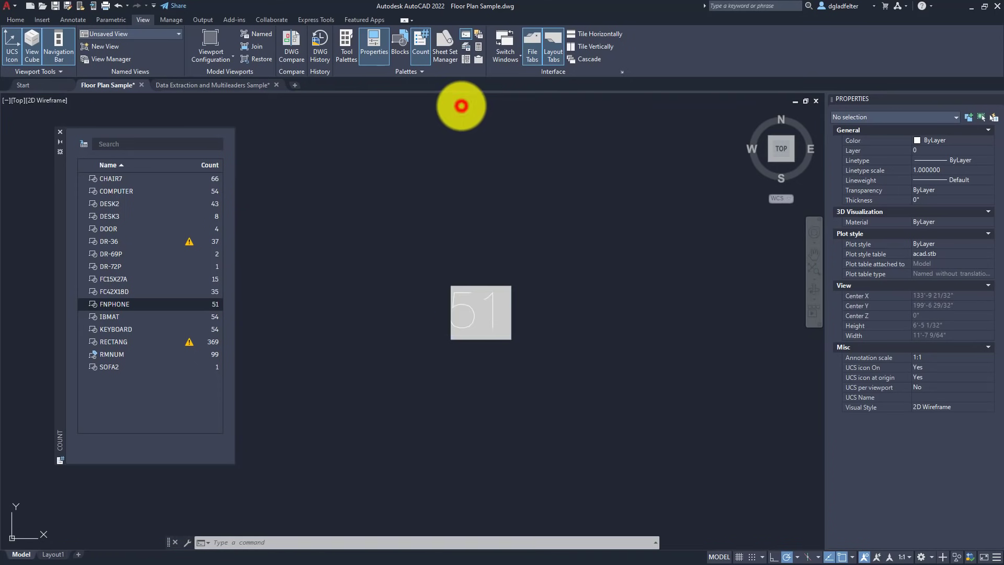
# Wrap the 51 field in the sentence "Project includes 51 phones.".
pyautogui.doubleClick(470, 306)
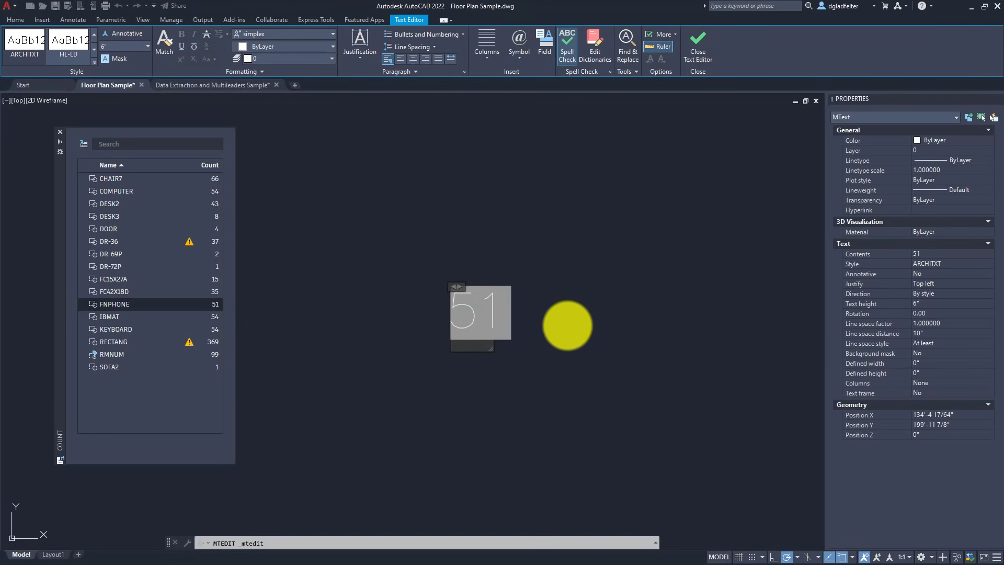
pyautogui.write('Project i')
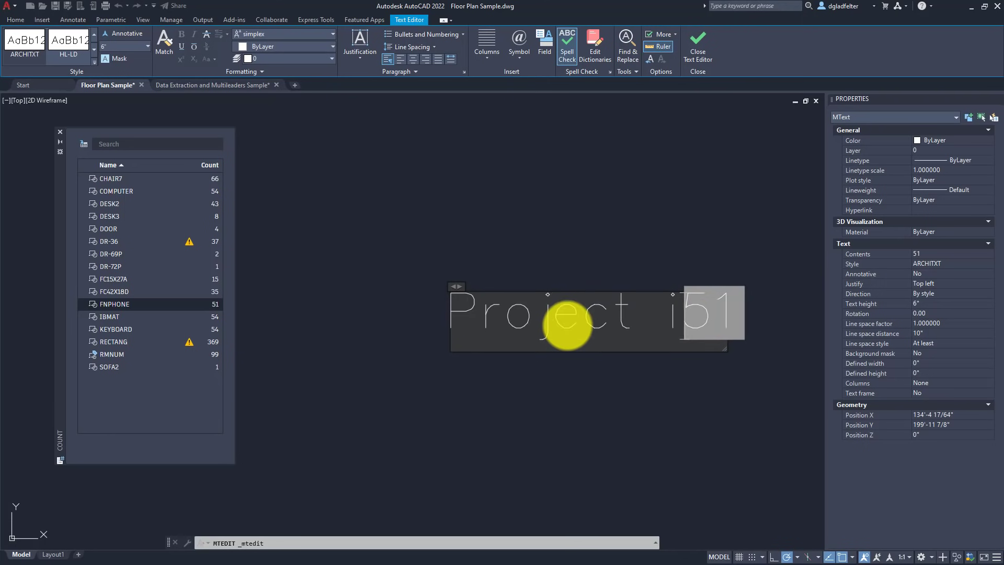
pyautogui.write('ncludes')
pyautogui.press('End')
pyautogui.write('phiones')
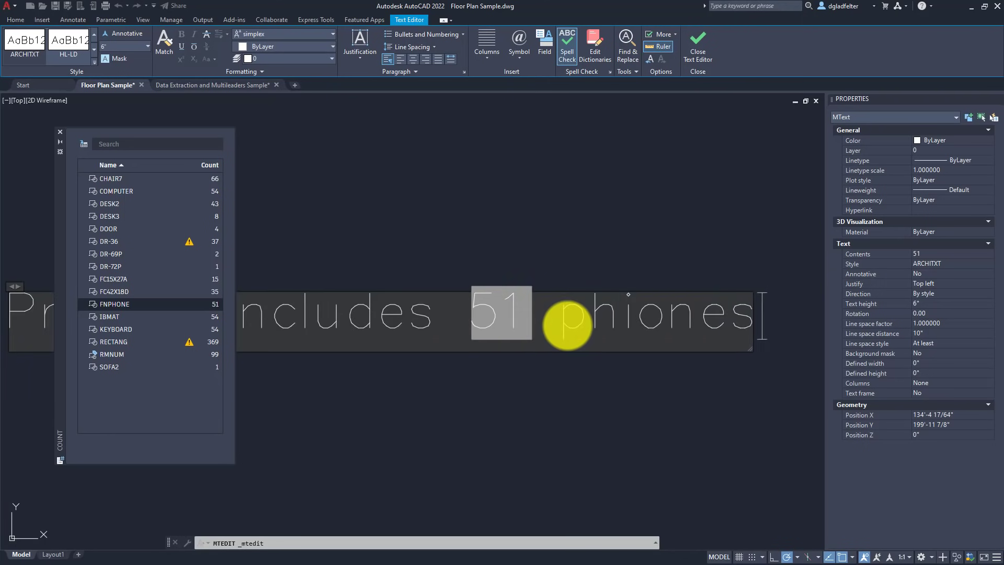
pyautogui.press('BackSpace')
pyautogui.press('BackSpace')
pyautogui.press('BackSpace')
pyautogui.press('BackSpace')
pyautogui.press('BackSpace')
pyautogui.write('one')
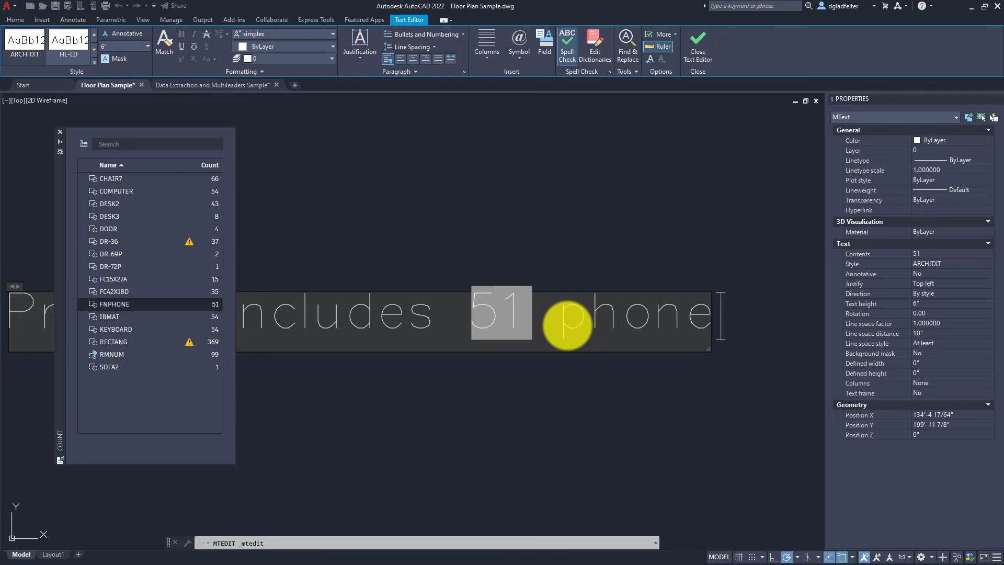
pyautogui.write('s.')
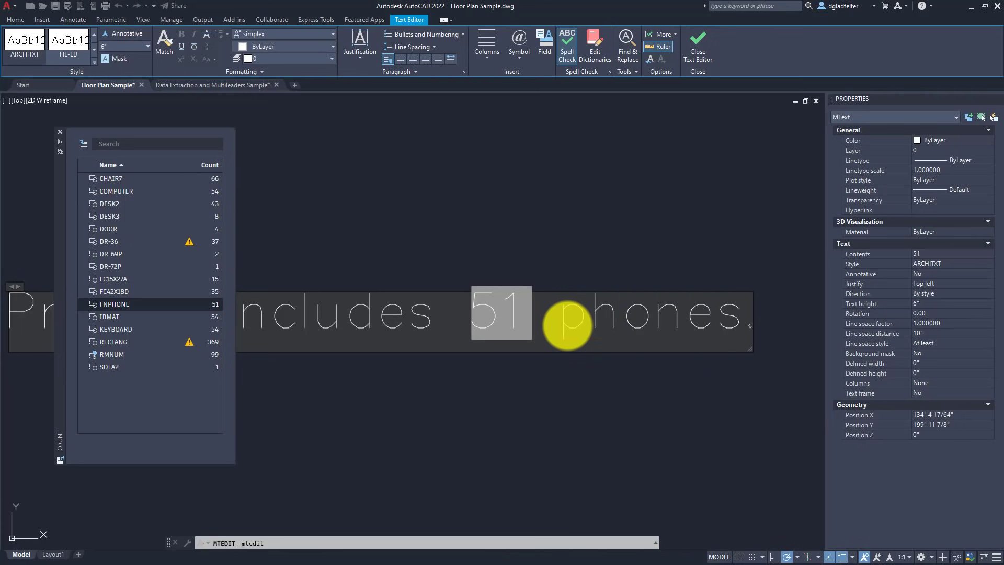
# Copy two more desk phones into the offices and REGENALL so the sentence reads 53 phones.
pyautogui.click(601, 265)
pyautogui.scroll(-3, 596, 251)
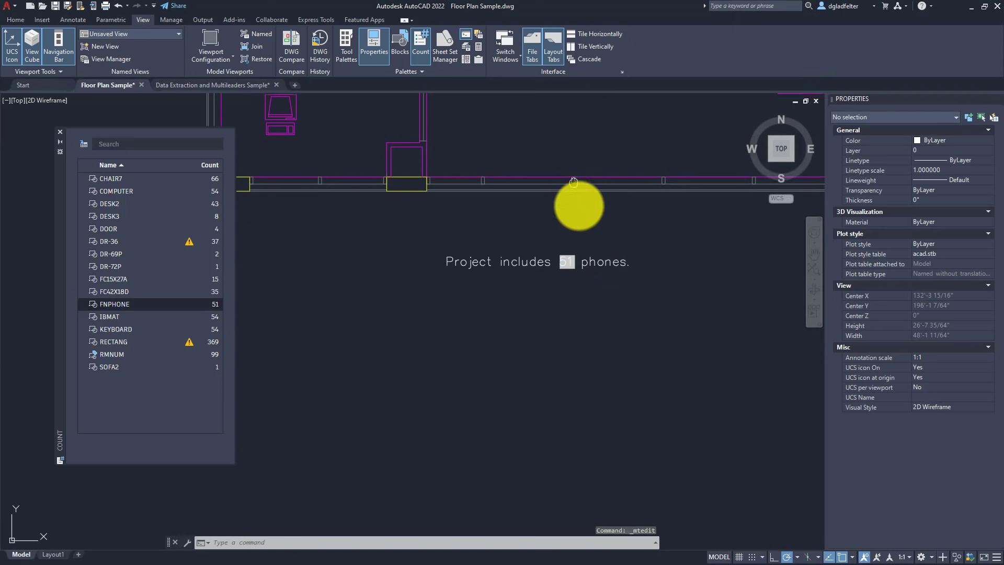
pyautogui.moveTo(539, 139)
pyautogui.mouseDown(button='middle')
pyautogui.moveTo(549, 197)
pyautogui.moveTo(610, 220)
pyautogui.mouseUp(button='middle')
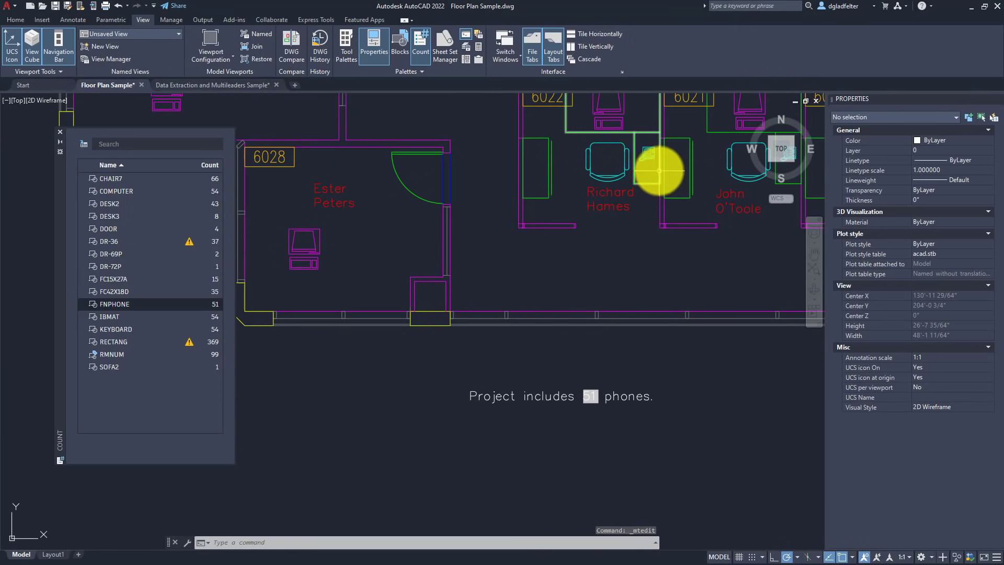
pyautogui.click(647, 159)
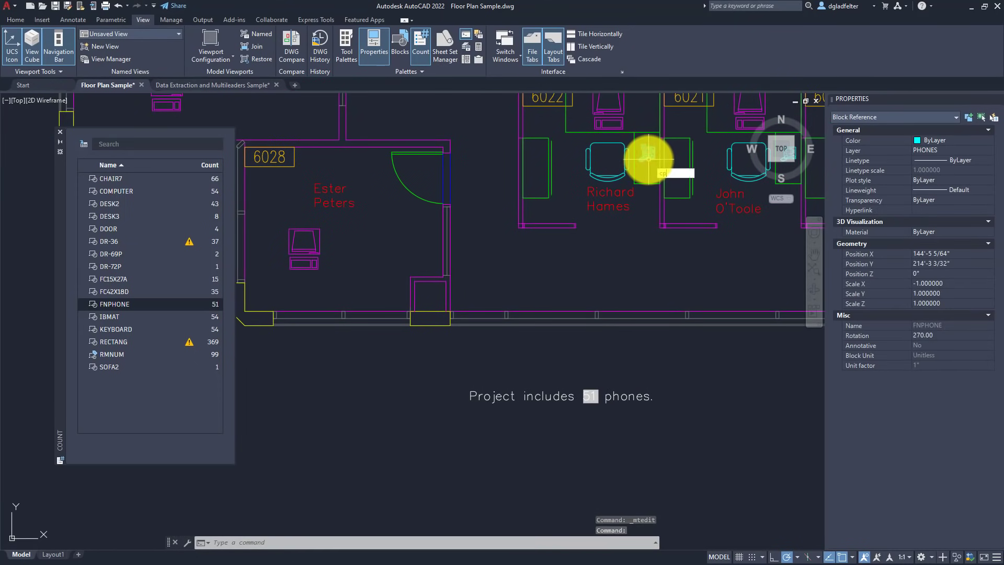
pyautogui.write('cp')
pyautogui.press('Return')
pyautogui.click(648, 211)
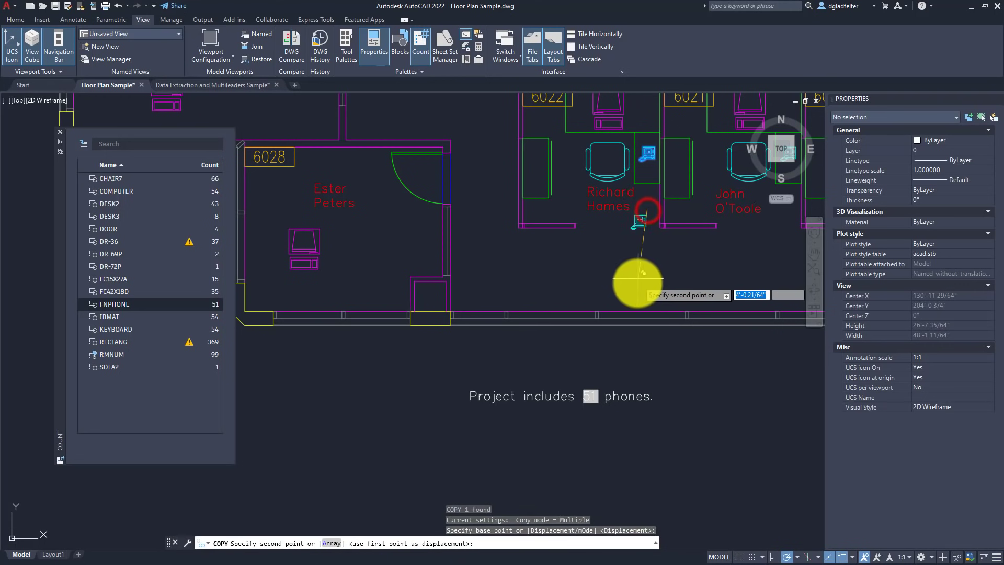
pyautogui.click(709, 331)
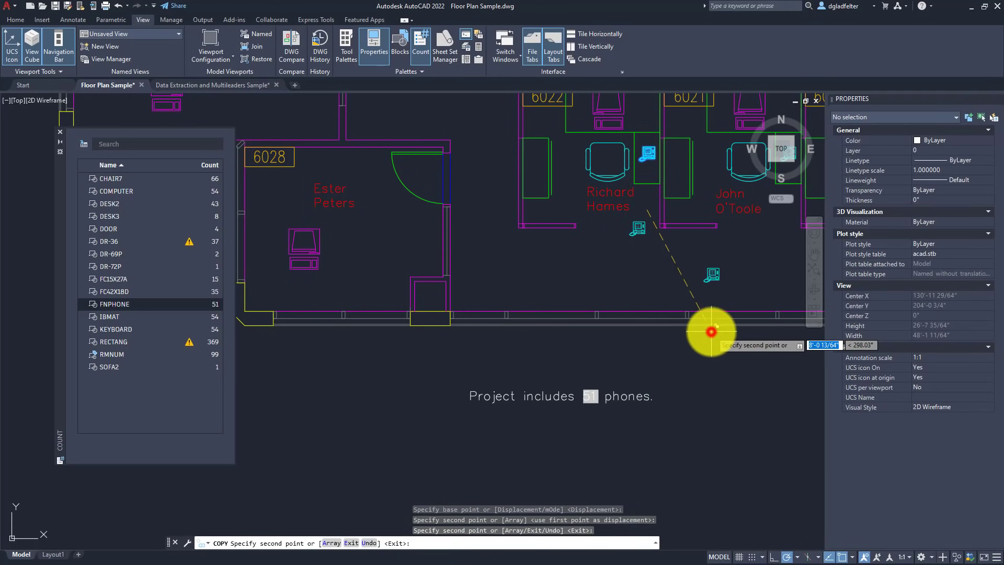
pyautogui.press('Escape')
pyautogui.write('rea')
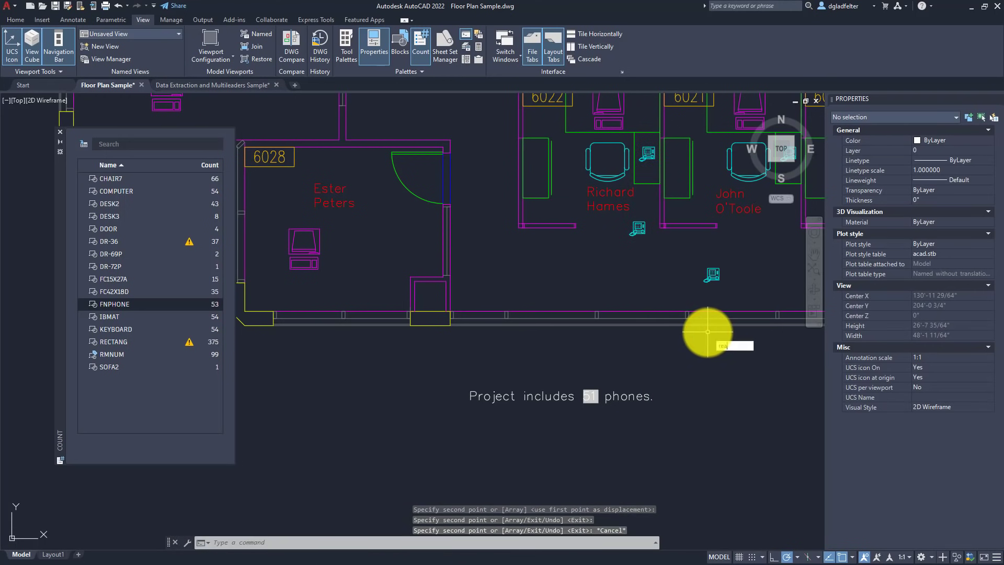
pyautogui.press('Return')
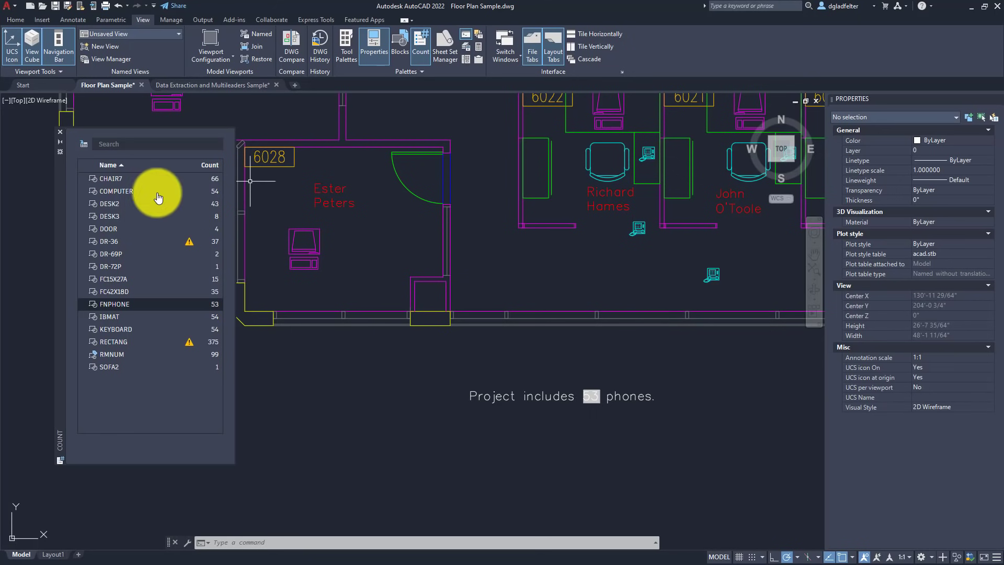
# Build a count table including FNPHONE, COMPUTER and CHAIR7 and insert it.
pyautogui.click(86, 149)
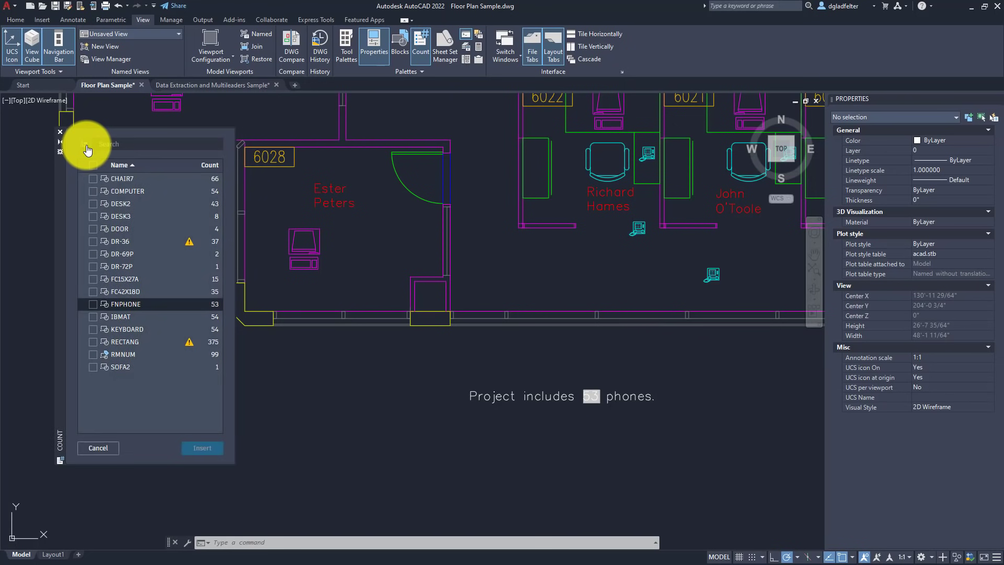
pyautogui.click(95, 303)
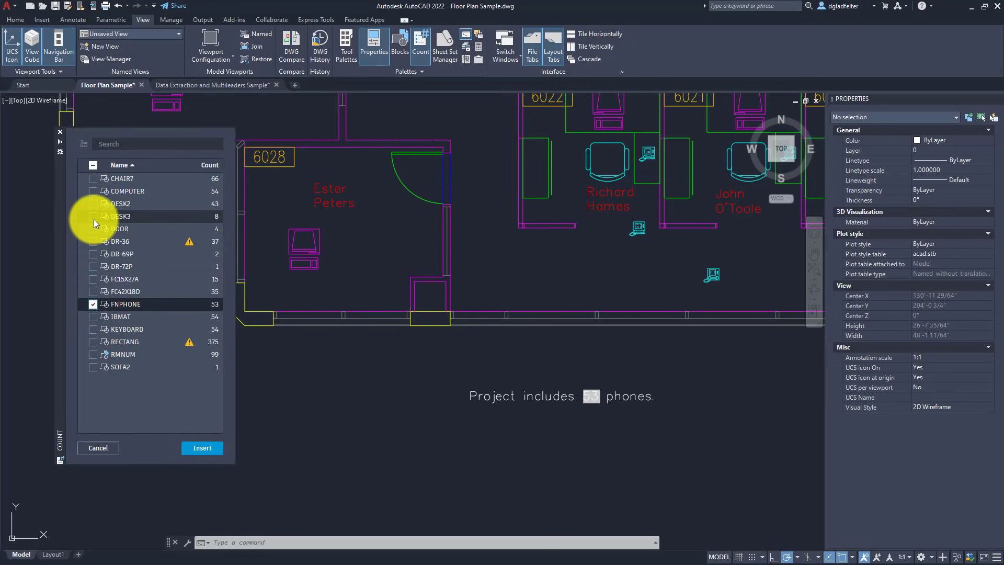
pyautogui.click(93, 190)
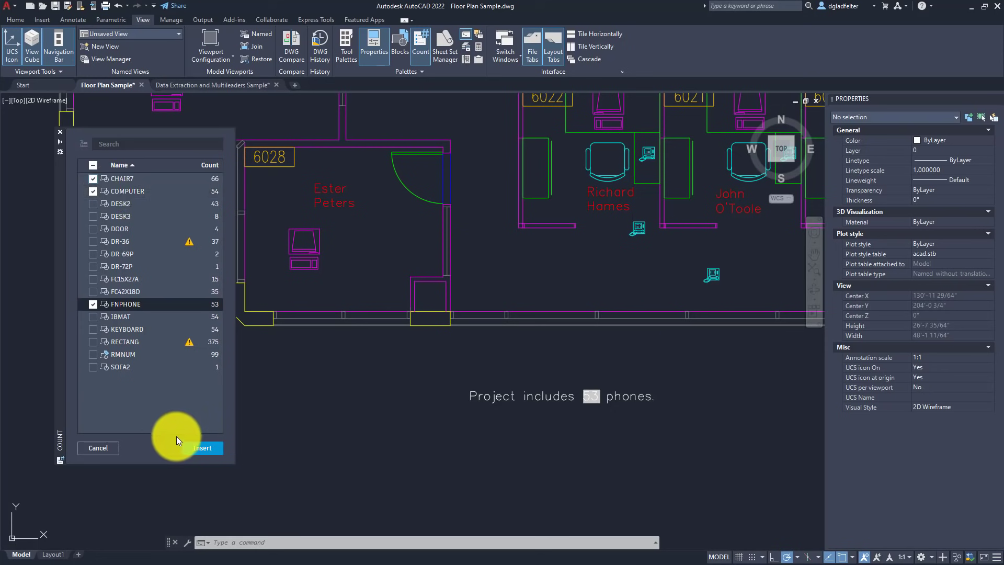
pyautogui.click(196, 454)
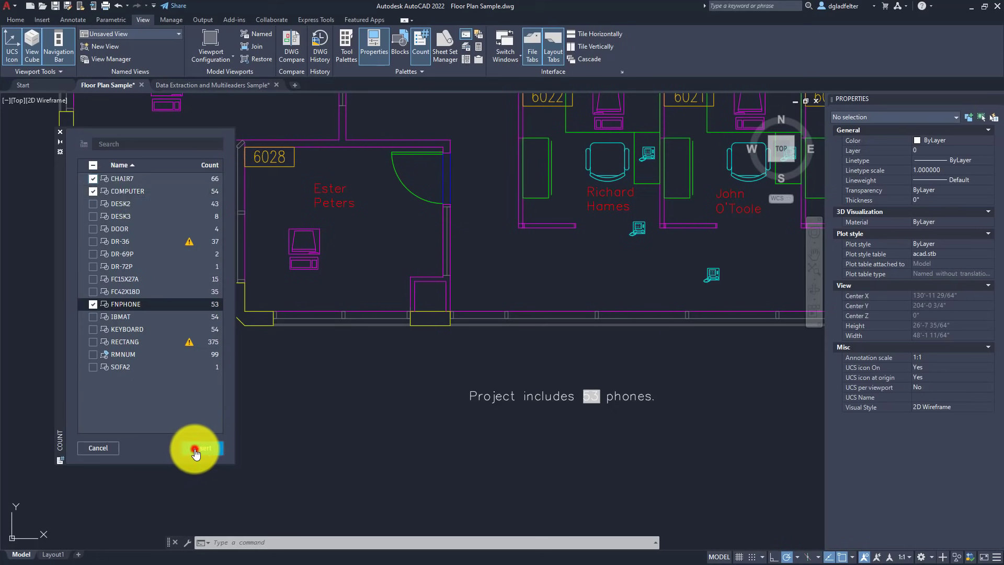
pyautogui.scroll(-3, 424, 271)
# Place the Item/Count table below the 'Project includes 53 phones' sentence and clear the cell selection.
pyautogui.moveTo(421, 275); pyautogui.dragTo(457, 223, button='middle')
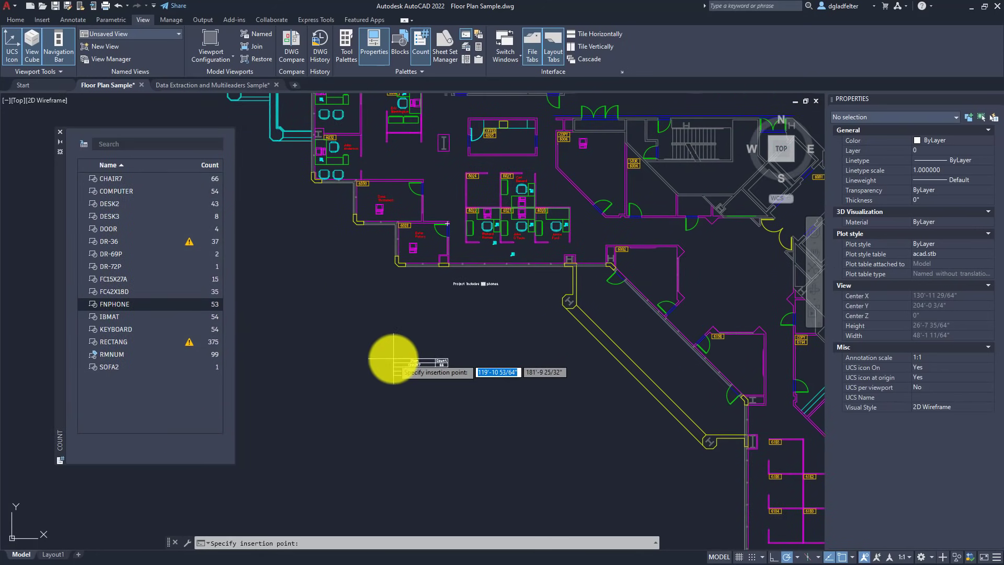
pyautogui.click(438, 299)
pyautogui.scroll(5, 467, 310)
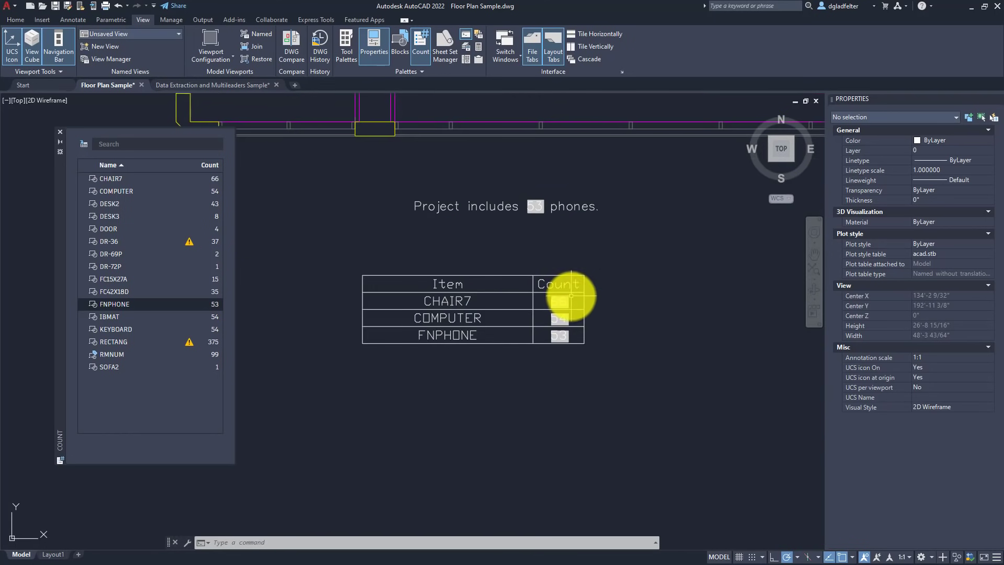
pyautogui.click(568, 292)
pyautogui.press('Escape')
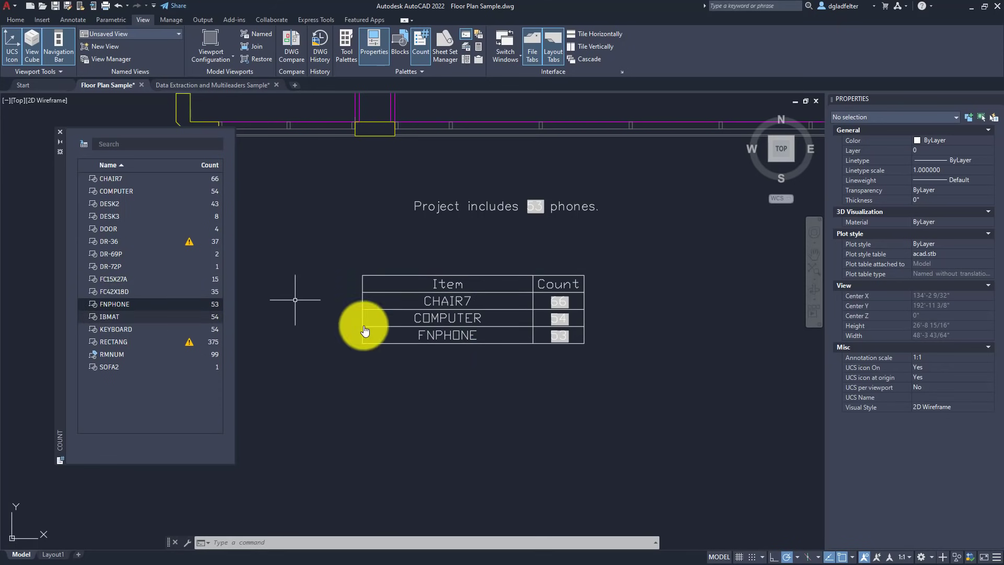
# Rename the FNPHONE table row to PHONE by removing the FN prefix and finish editing.
pyautogui.doubleClick(448, 337)
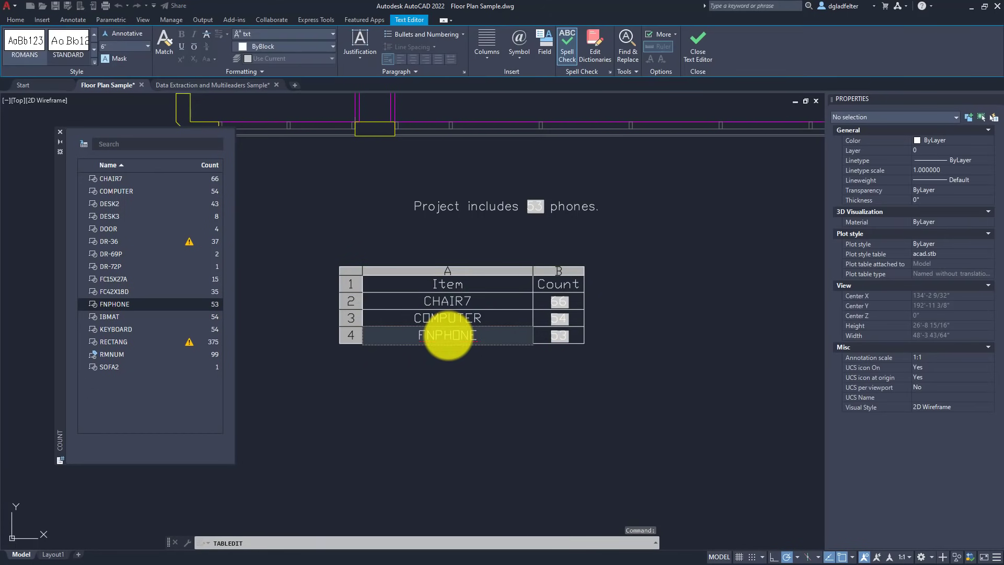
pyautogui.write('P')
pyautogui.press('Delete')
pyautogui.press('Delete')
pyautogui.click(557, 410)
pyautogui.click(521, 390)
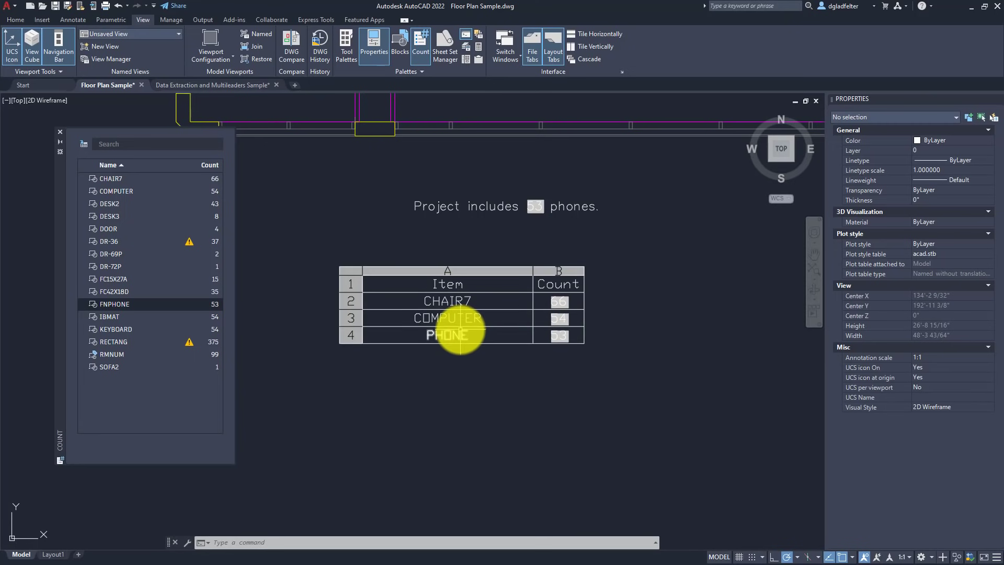
pyautogui.scroll(-2, 622, 285)
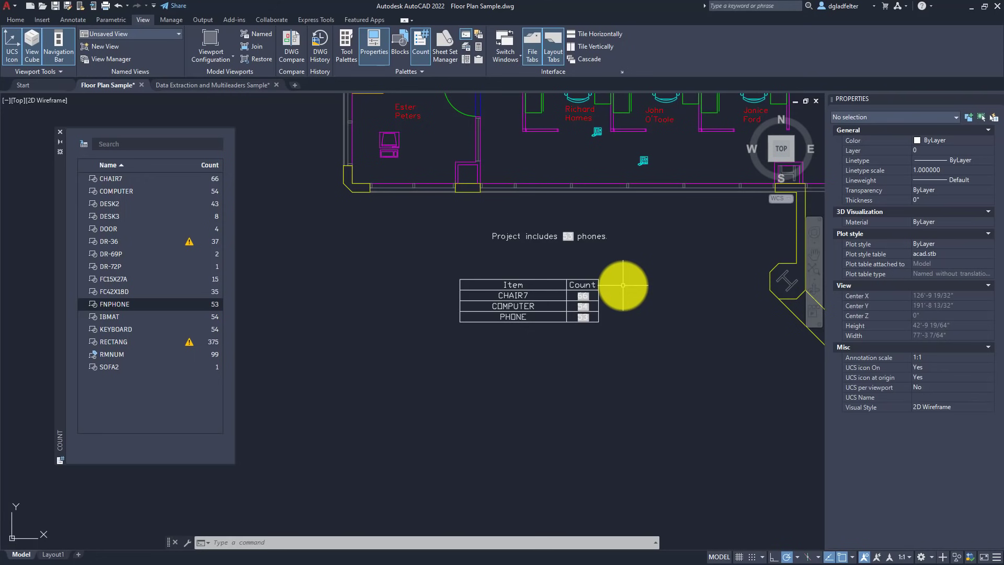
# Show the Collaborate ribbon with the drawing-sharing tools.
pyautogui.click(276, 20)
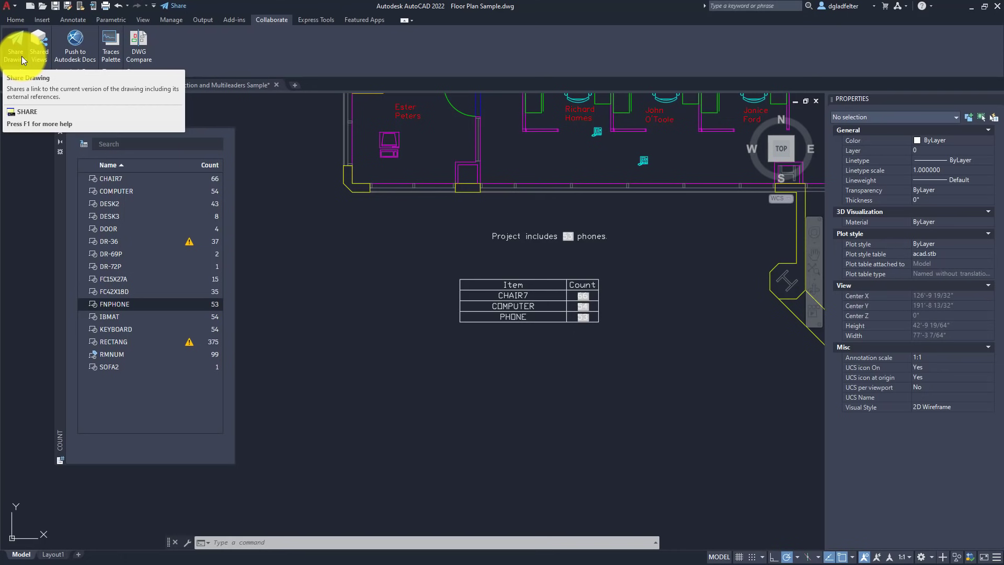
# Share the drawing as a link that lets recipients edit and save a copy.
pyautogui.click(21, 56)
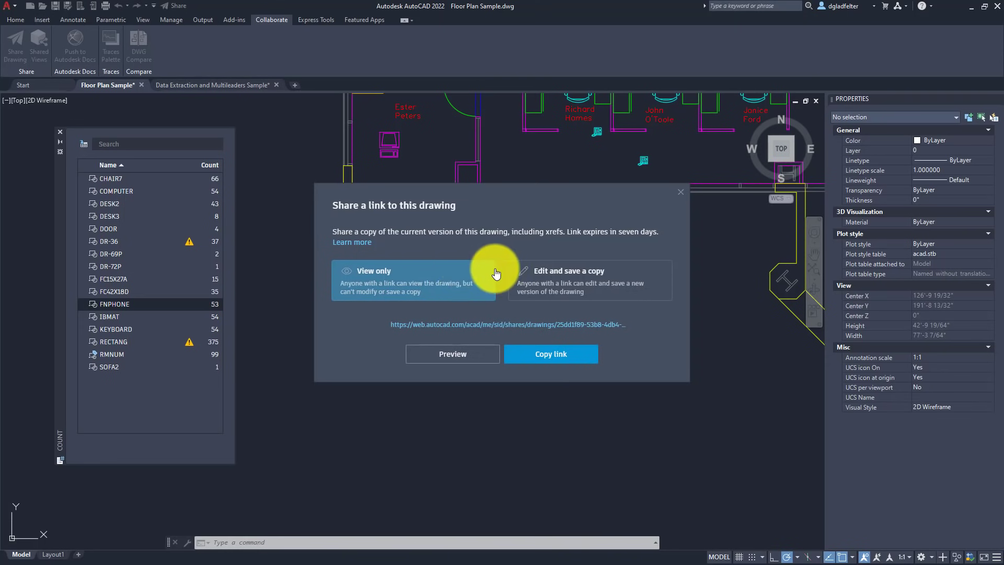
pyautogui.click(568, 286)
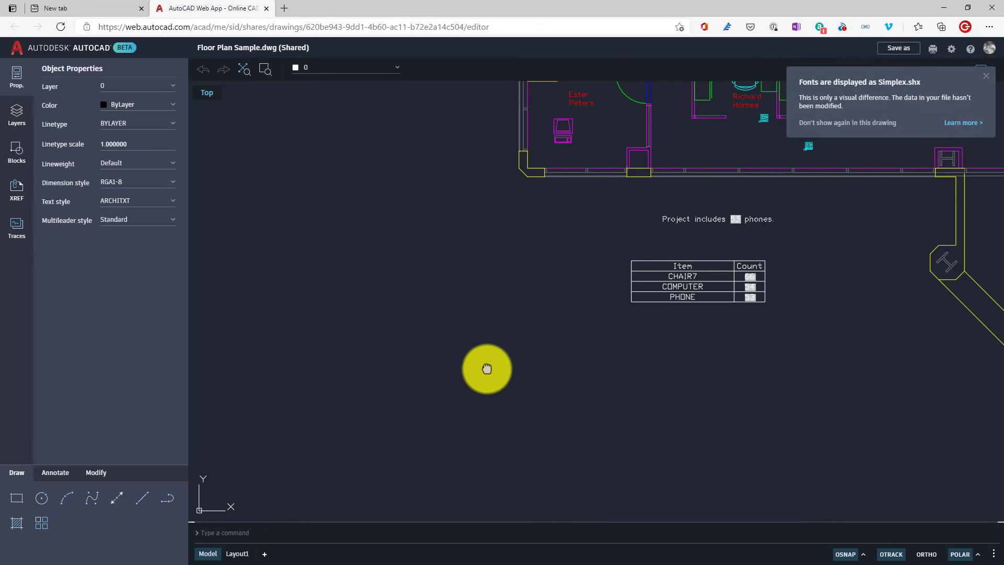
# Pan the shared floor plan in AutoCAD Web to reveal more offices.
pyautogui.moveTo(605, 94); pyautogui.dragTo(515, 303, button='middle')
pyautogui.moveTo(538, 224); pyautogui.dragTo(483, 339, button='middle')
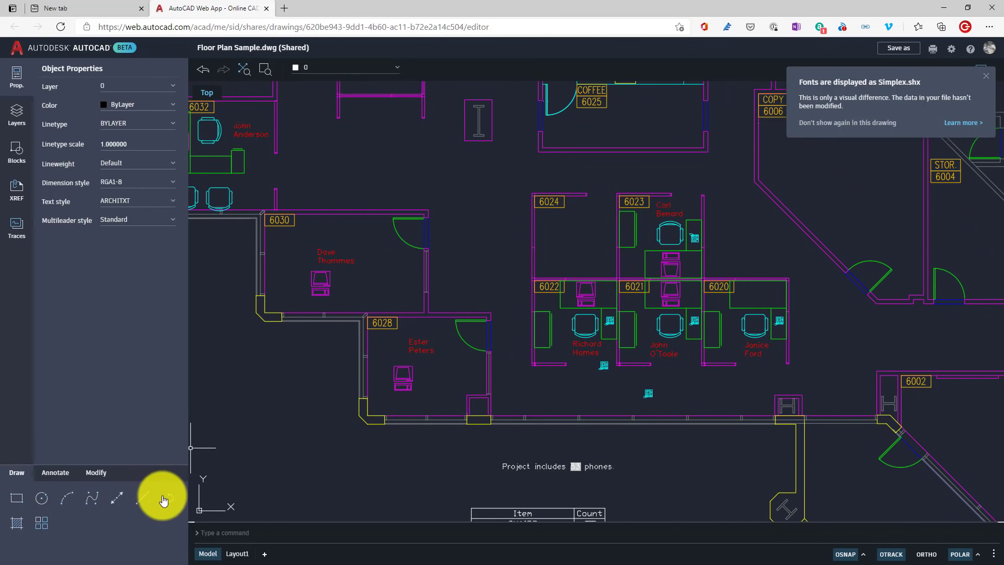